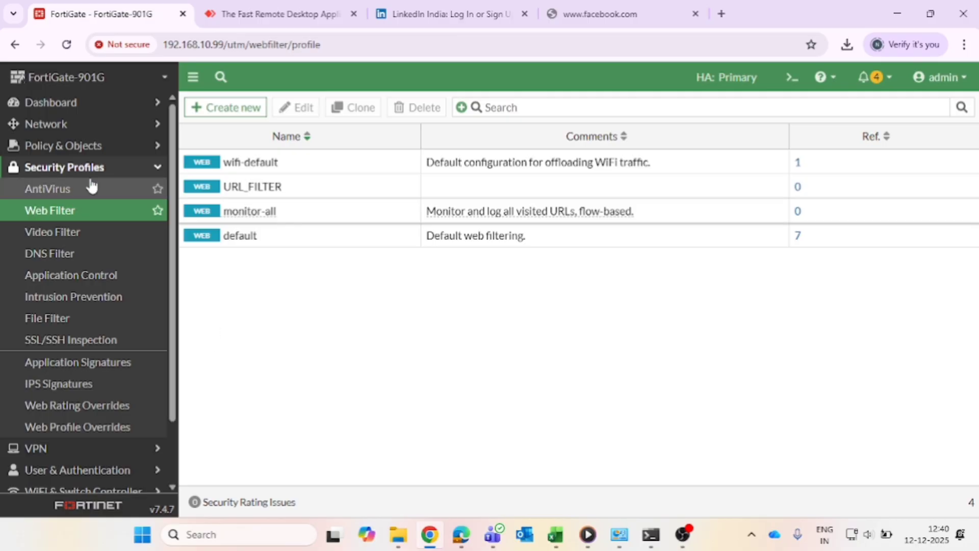
# Step: Create a new web filter profile and set its Web-based Email category under General Interest - Personal to Block
pyautogui.click(249, 106)
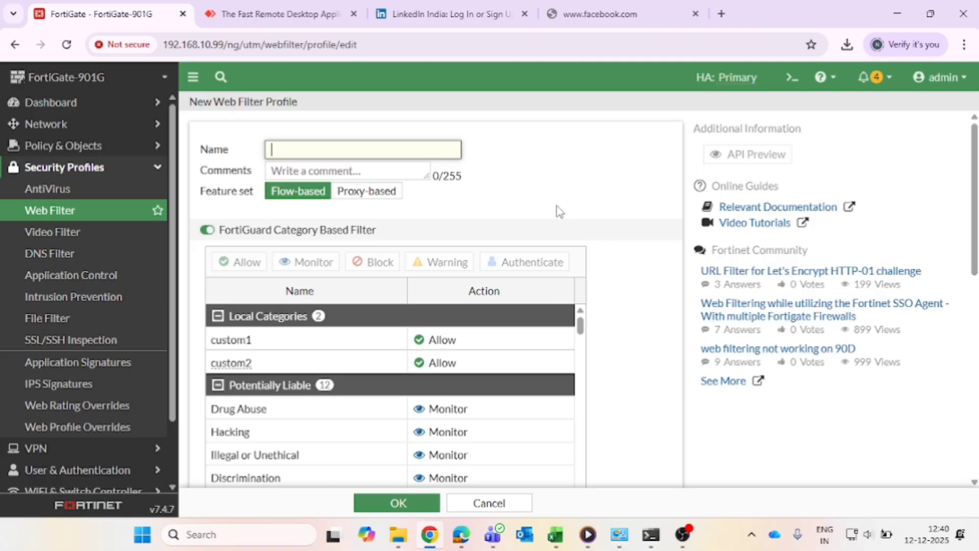
pyautogui.scroll(-2, 628, 230)
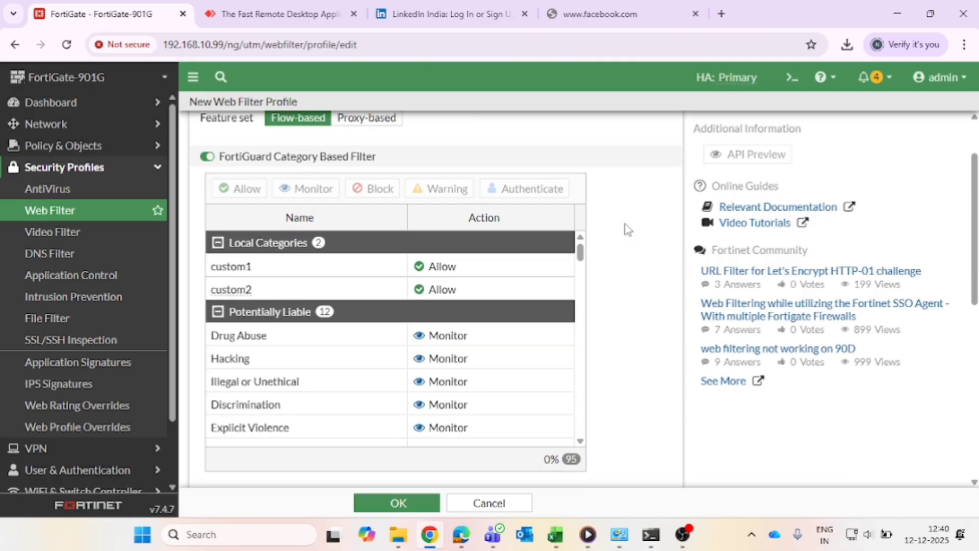
pyautogui.scroll(-1, 598, 249)
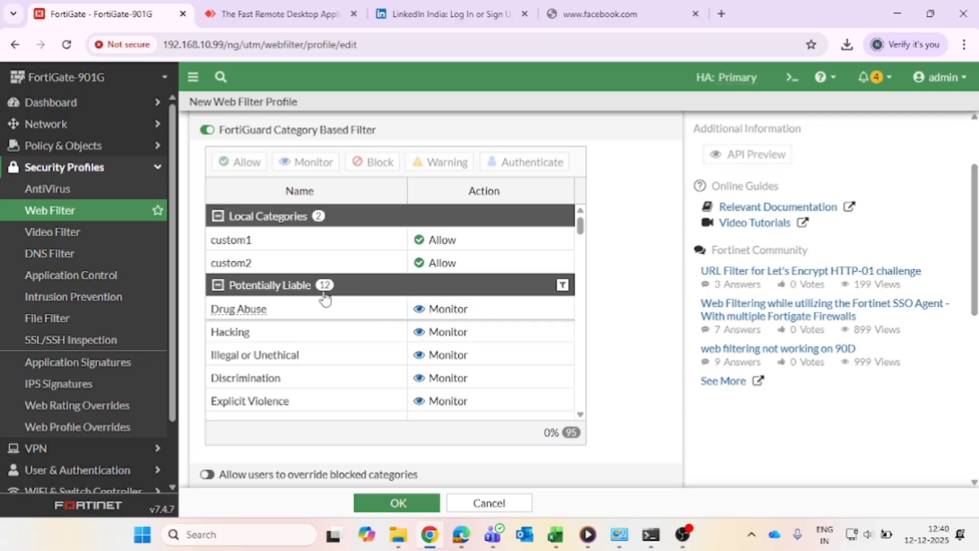
pyautogui.scroll(-3, 324, 299)
pyautogui.scroll(-9, 324, 298)
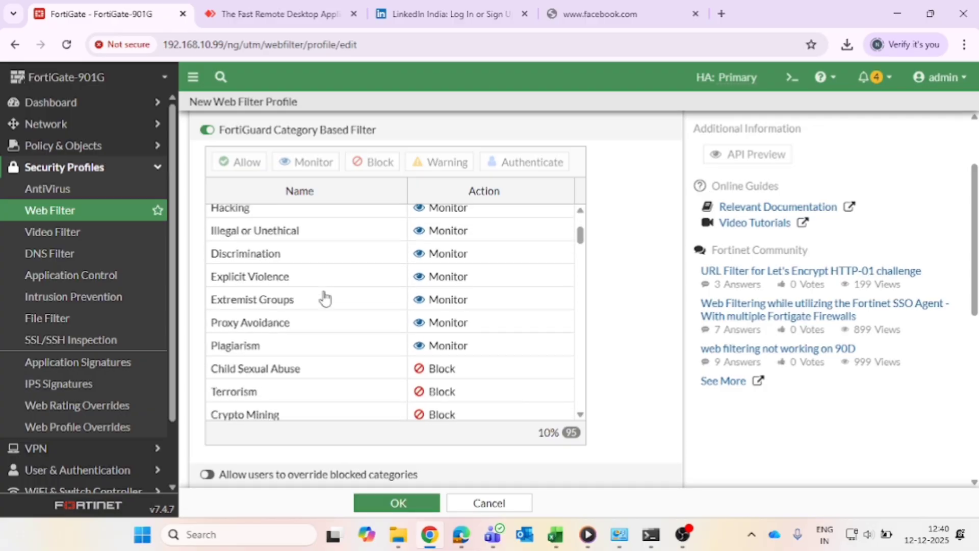
pyautogui.scroll(-12, 325, 299)
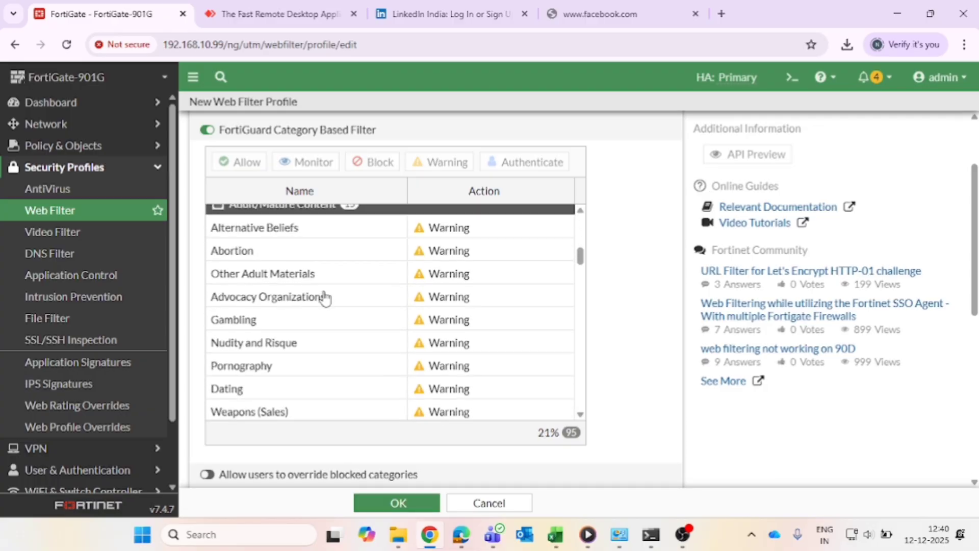
pyautogui.scroll(-8, 324, 299)
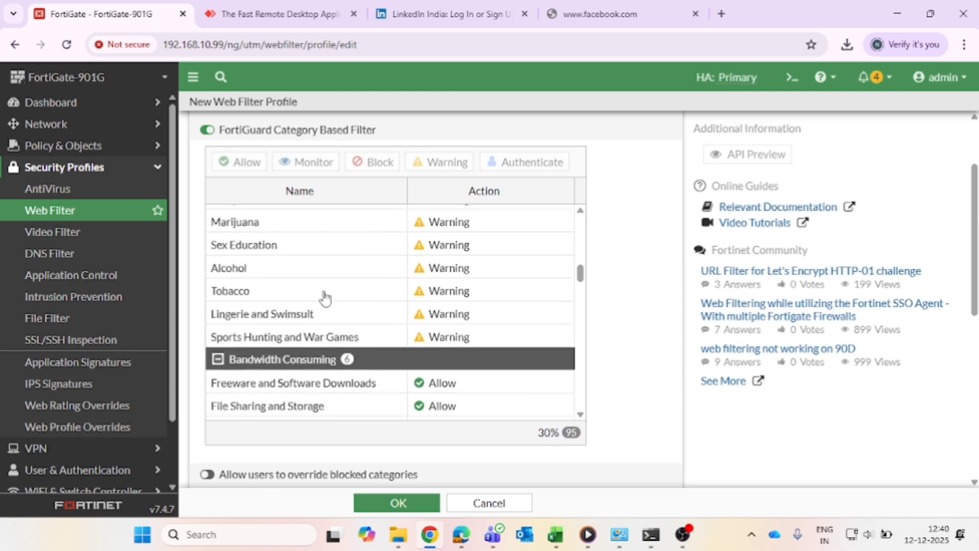
pyautogui.scroll(-9, 325, 299)
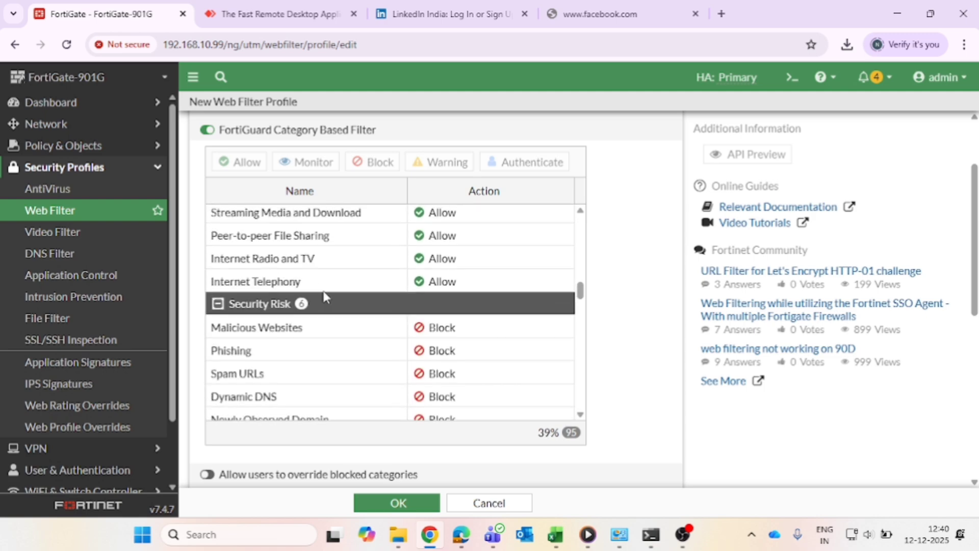
pyautogui.scroll(-5, 325, 299)
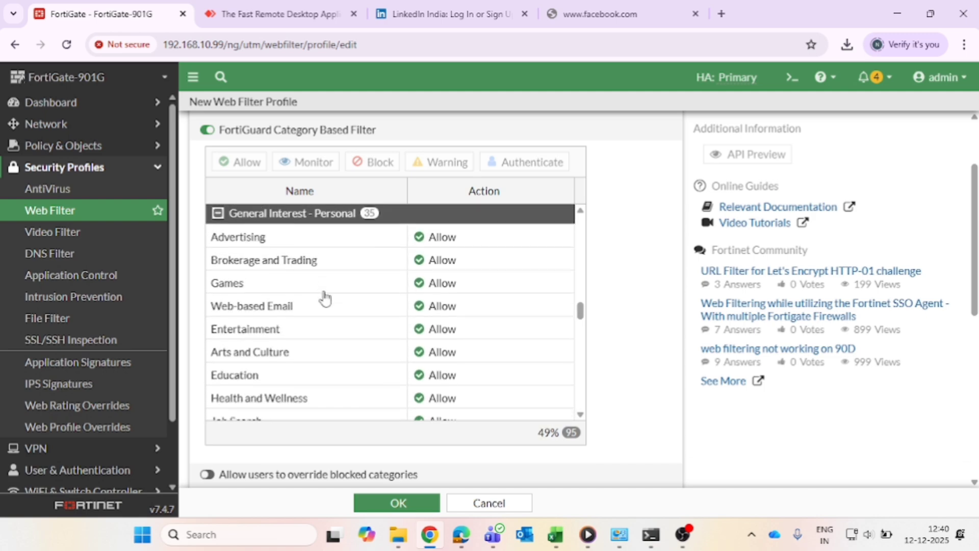
pyautogui.scroll(2, 325, 299)
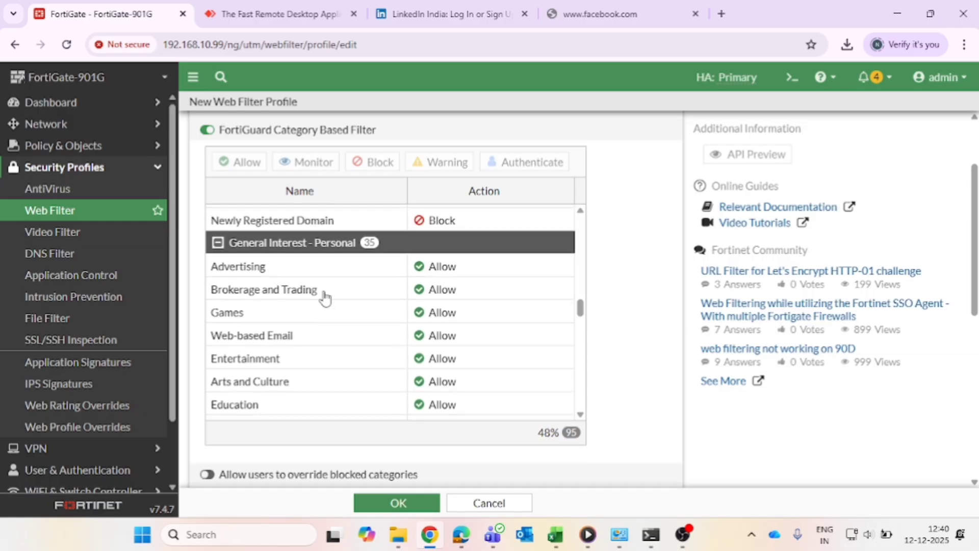
pyautogui.scroll(-2, 325, 299)
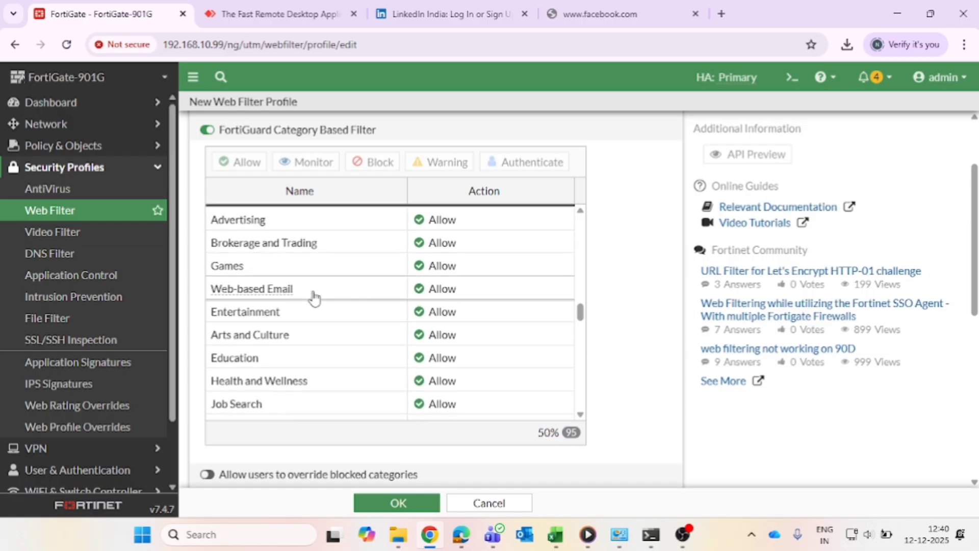
pyautogui.moveTo(273, 295)
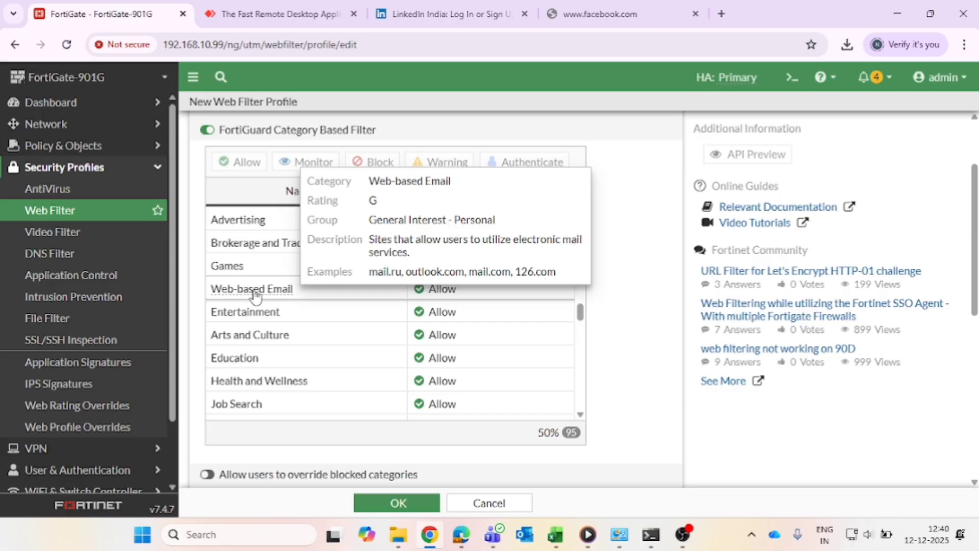
pyautogui.click(255, 295)
pyautogui.rightClick(255, 294)
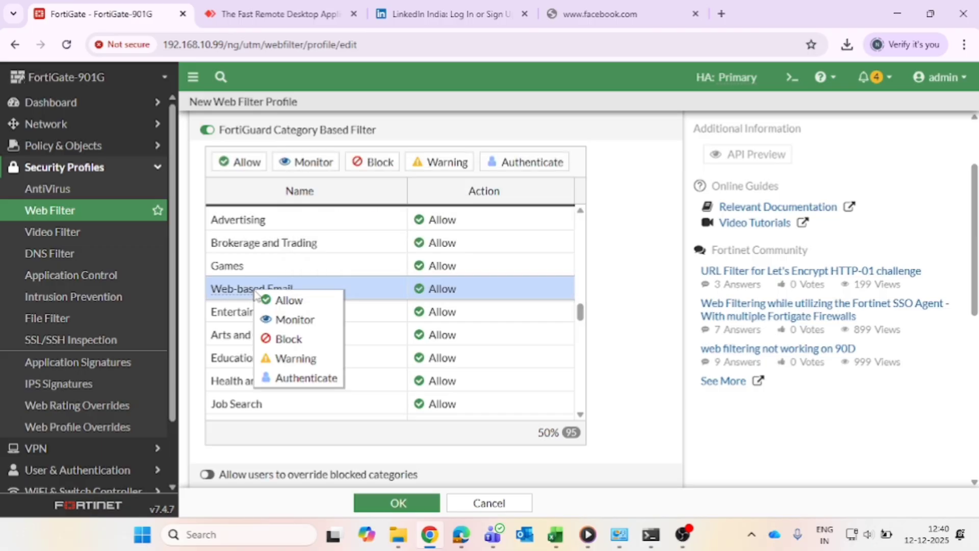
pyautogui.click(271, 338)
# Step: Save the new web filter profile under the name MAIL_BLOCK and open the firewall policy list
pyautogui.scroll(8, 273, 341)
pyautogui.scroll(10, 322, 215)
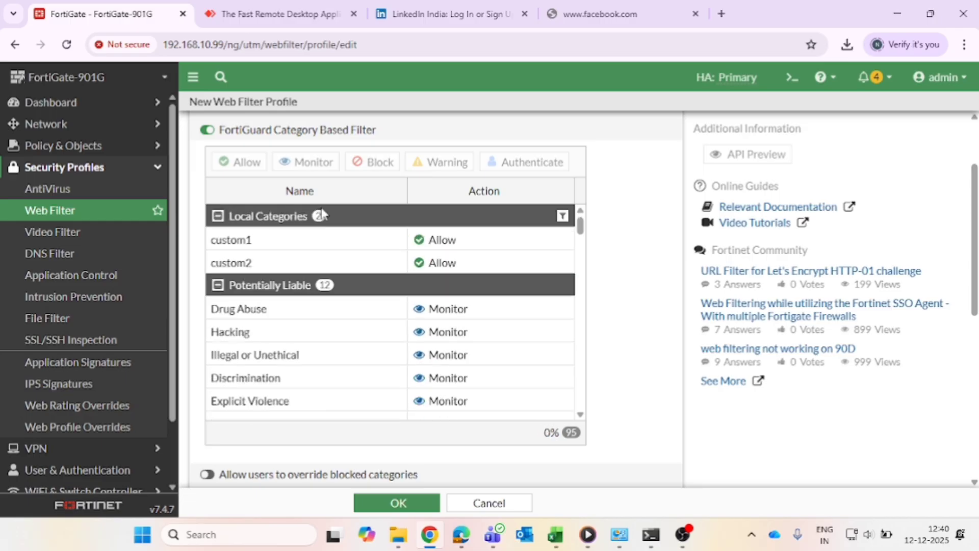
pyautogui.click(281, 147)
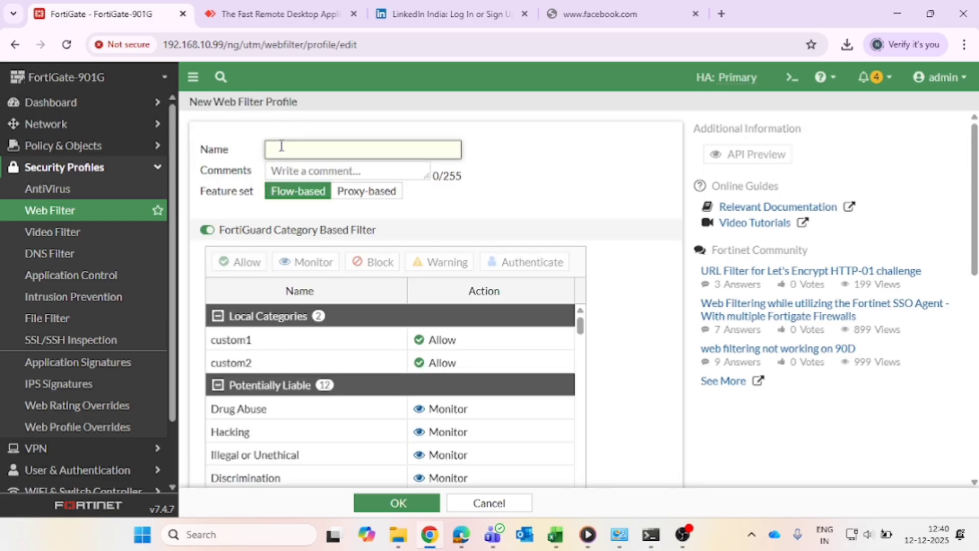
pyautogui.write('MAIL_BLOCK')
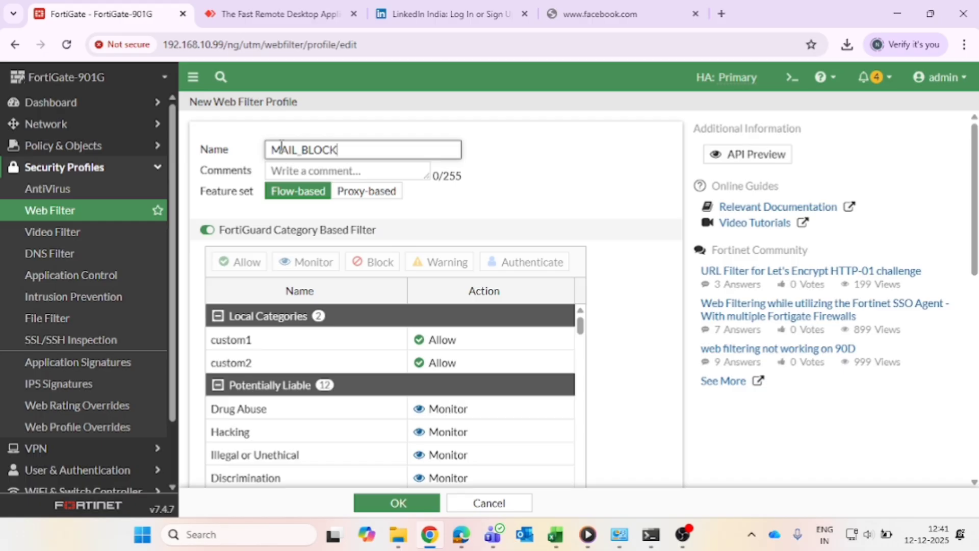
pyautogui.scroll(-15, 665, 332)
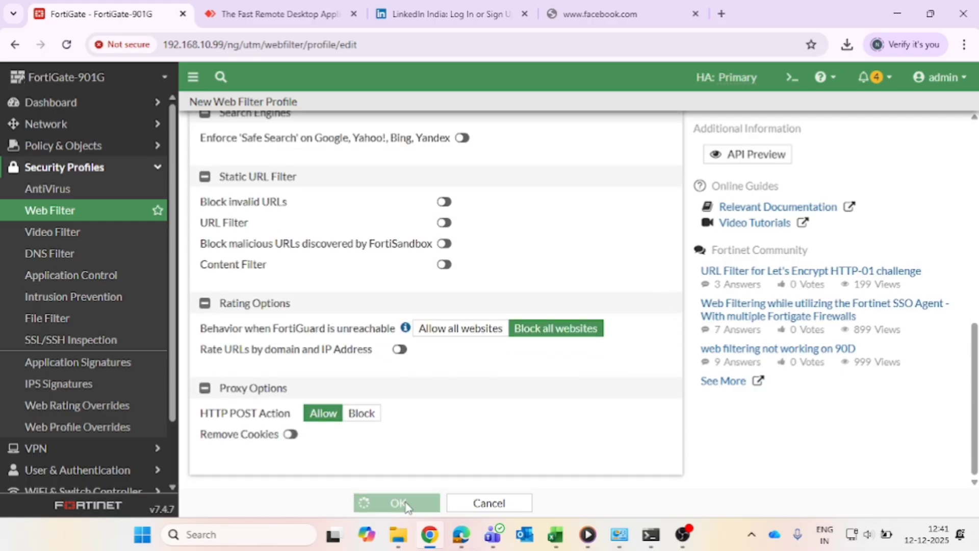
pyautogui.click(407, 504)
pyautogui.click(97, 146)
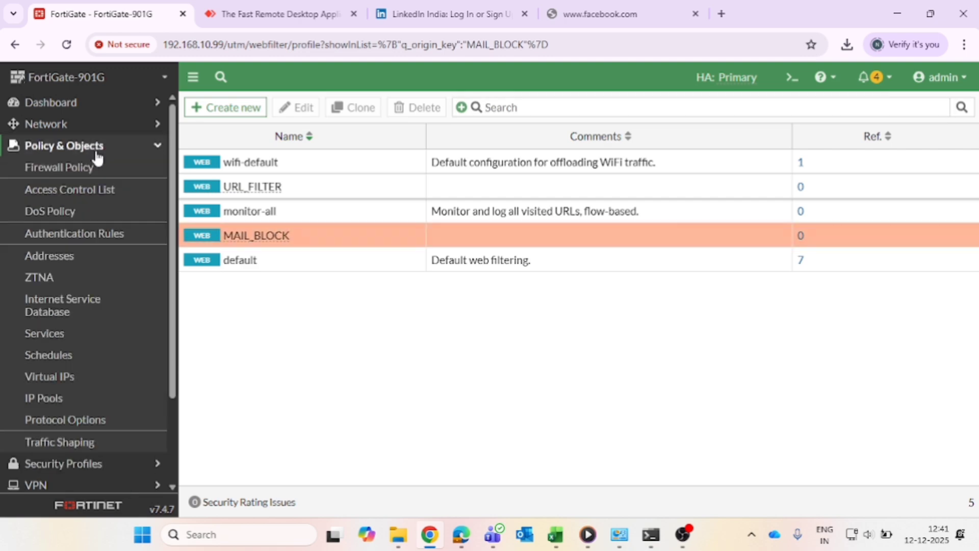
pyautogui.click(94, 171)
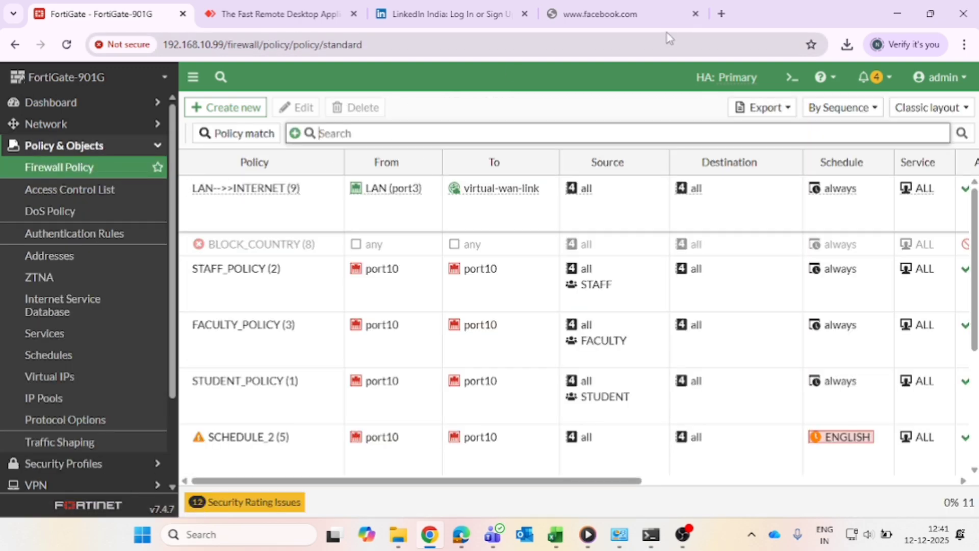
# Step: Search Google for outlook in a new browser tab and open the outlook.live.com result to check access
pyautogui.click(721, 16)
pyautogui.write('OUT')
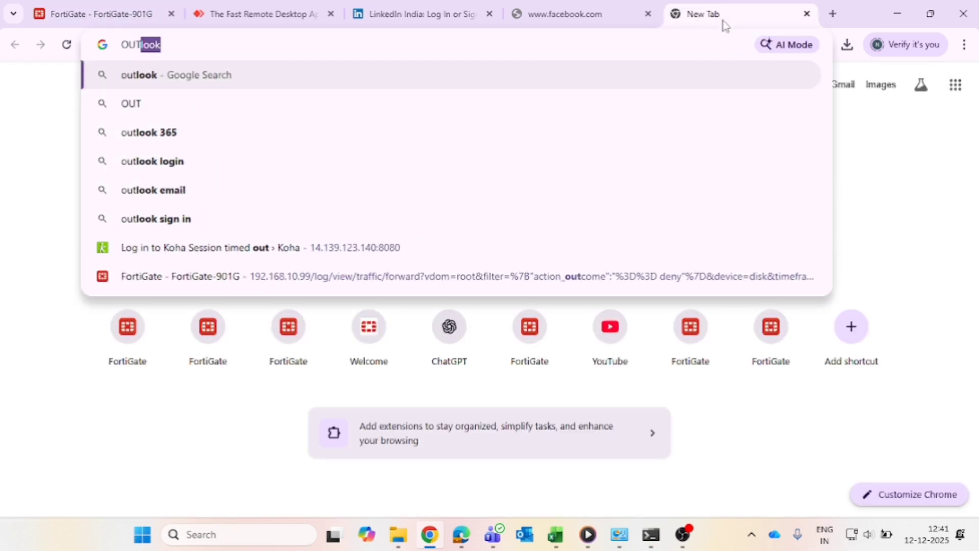
pyautogui.write('look')
pyautogui.press('Return')
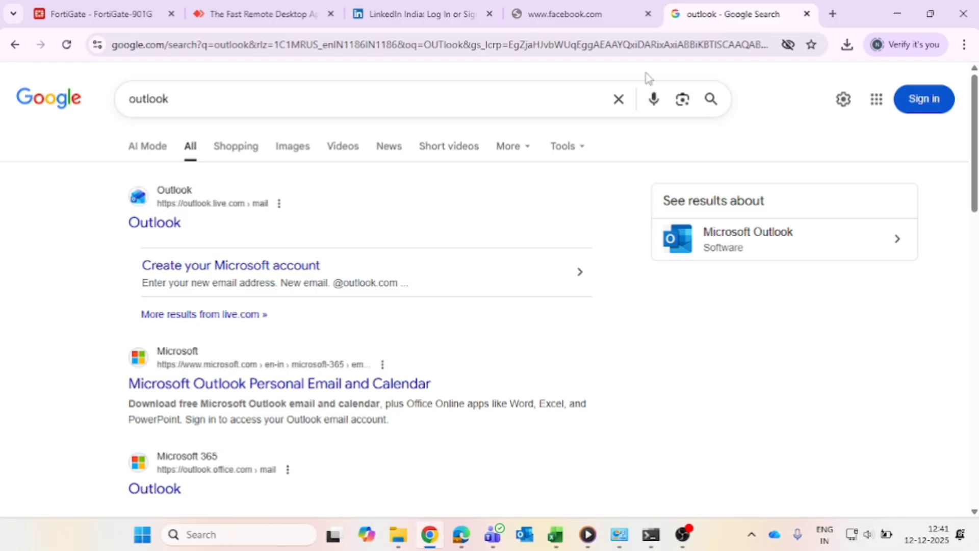
pyautogui.click(157, 228)
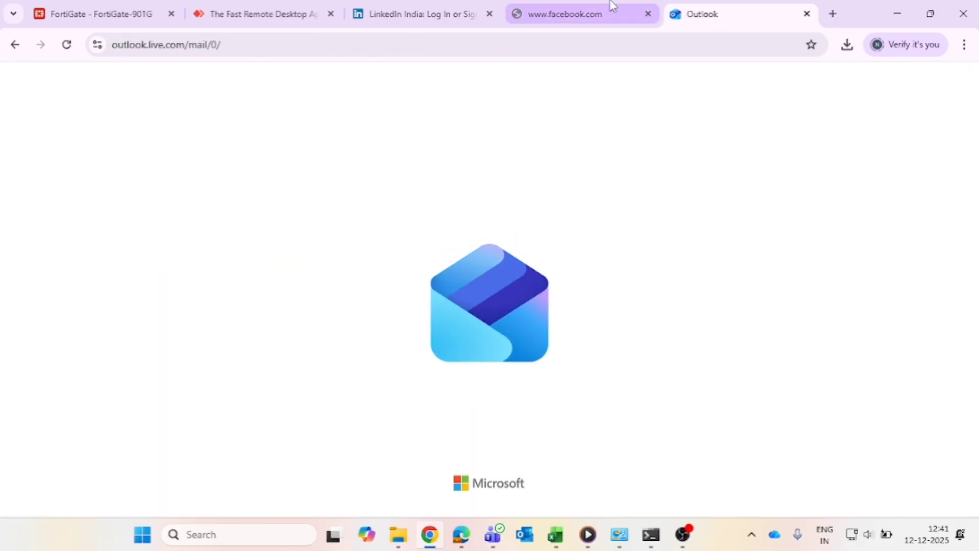
pyautogui.click(13, 46)
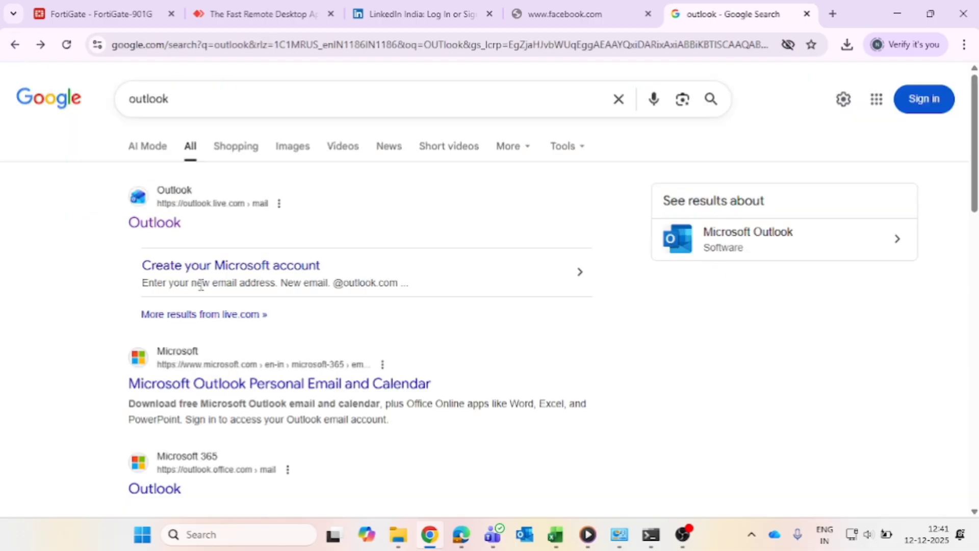
pyautogui.click(152, 221)
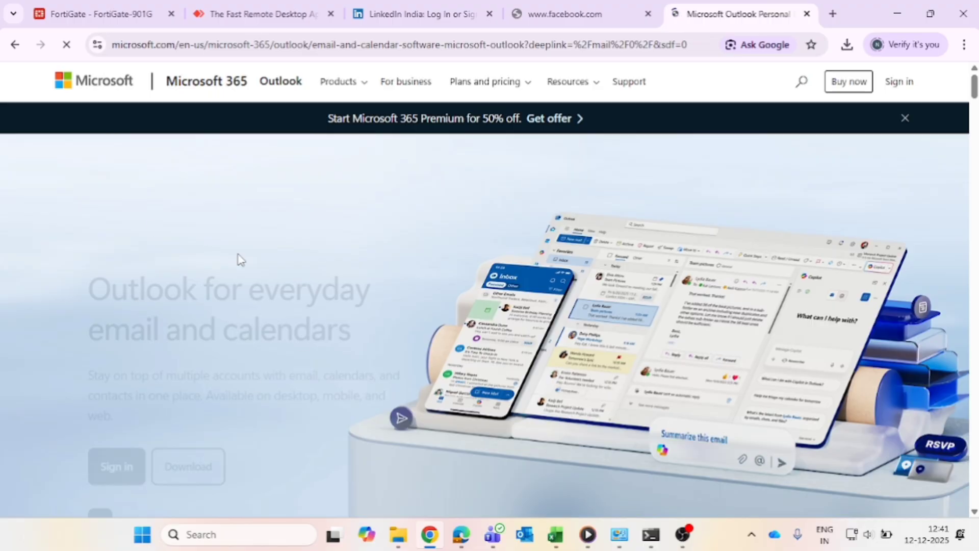
# Step: Return to FortiGate, assign the MAIL_BLOCK web filter to the LAN-->>INTERNET policy, and save it, accepting full SSL inspection
pyautogui.click(101, 14)
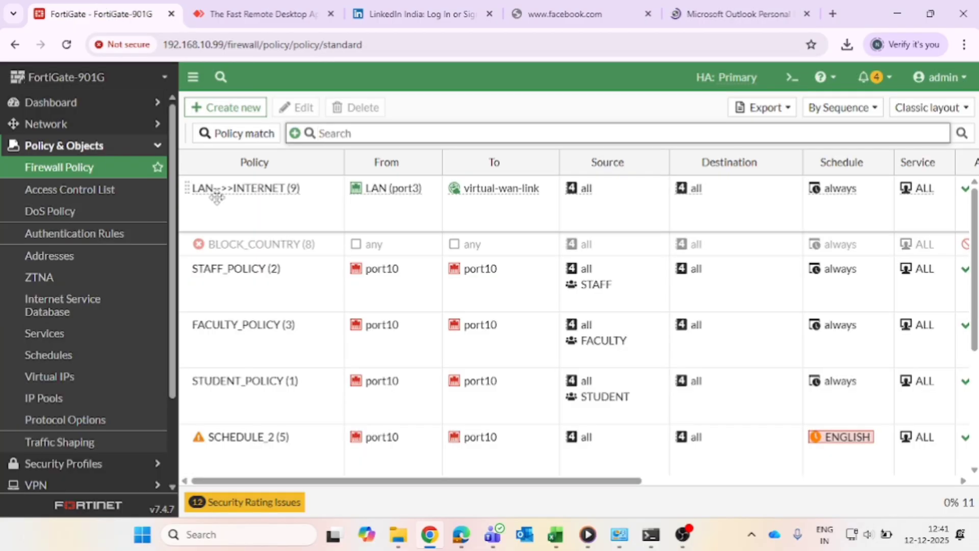
pyautogui.doubleClick(235, 202)
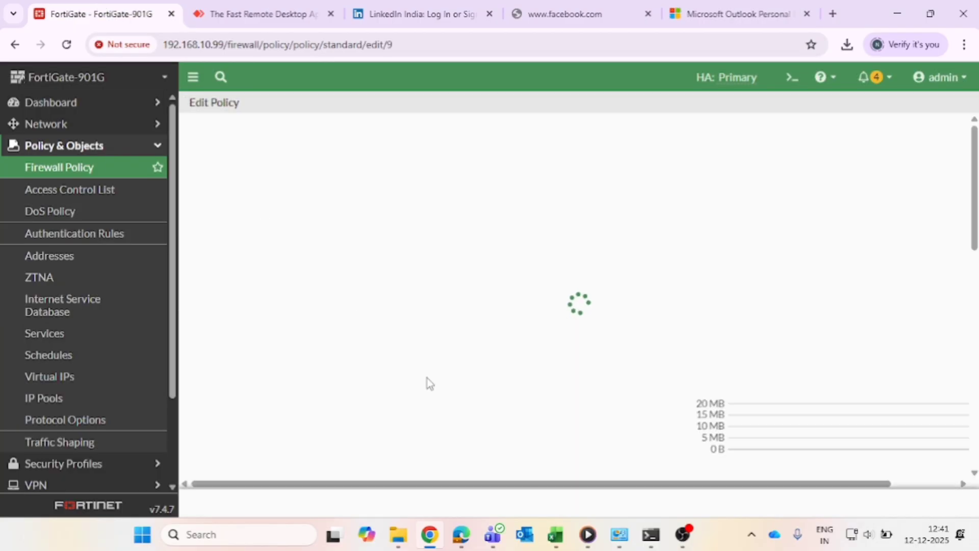
pyautogui.scroll(-4, 429, 384)
pyautogui.scroll(-2, 429, 383)
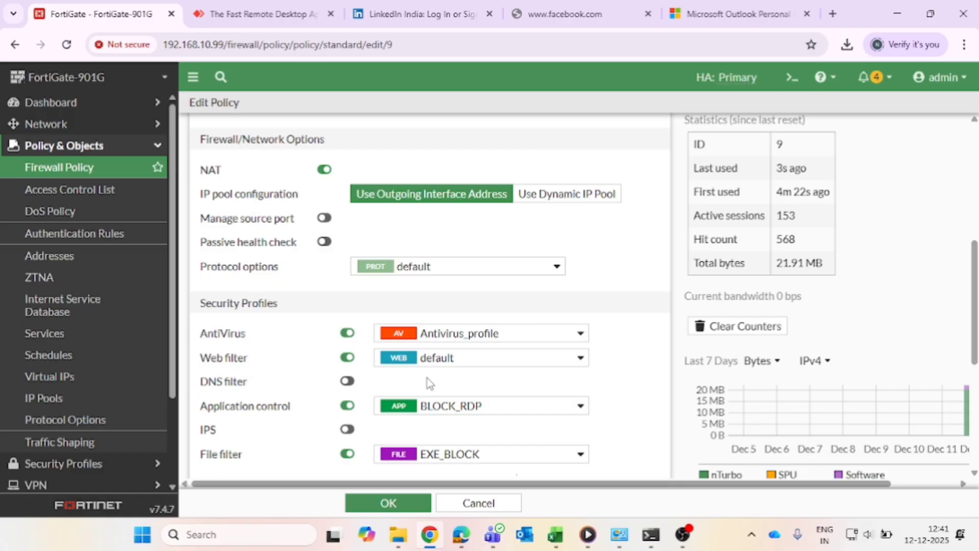
pyautogui.click(473, 367)
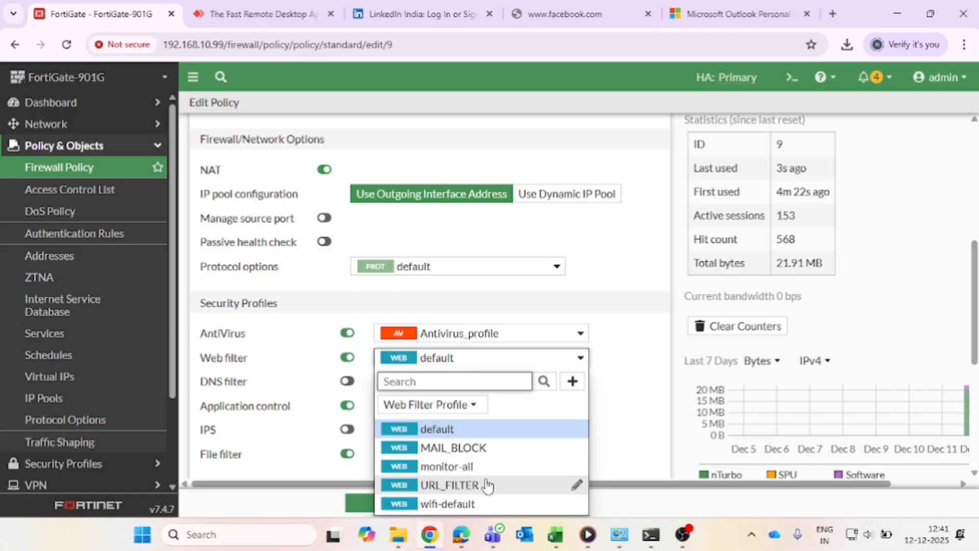
pyautogui.click(476, 448)
pyautogui.scroll(-3, 565, 449)
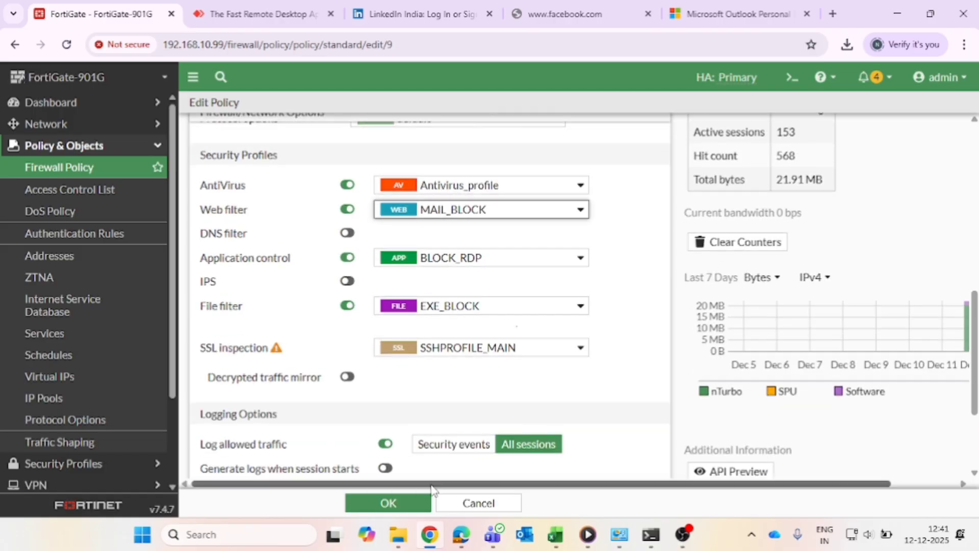
pyautogui.click(401, 497)
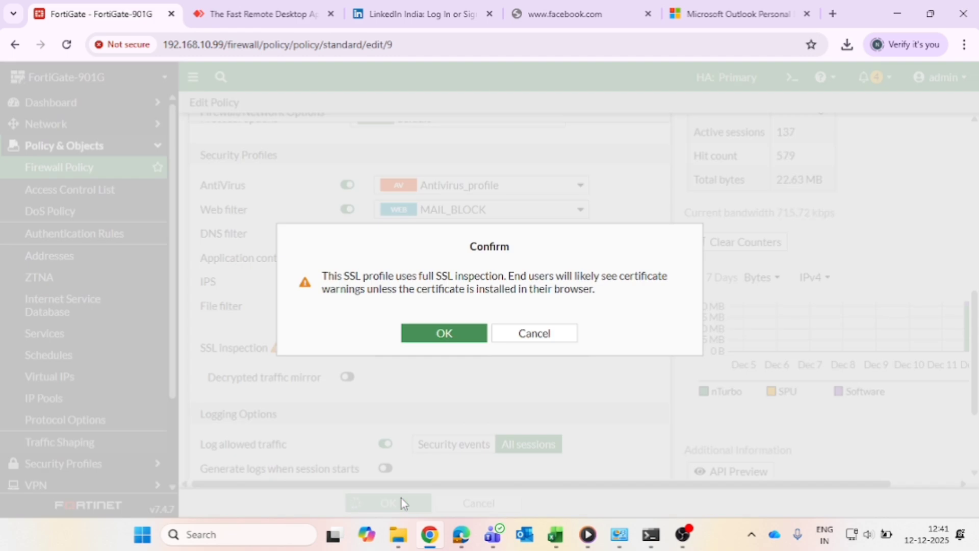
pyautogui.click(442, 334)
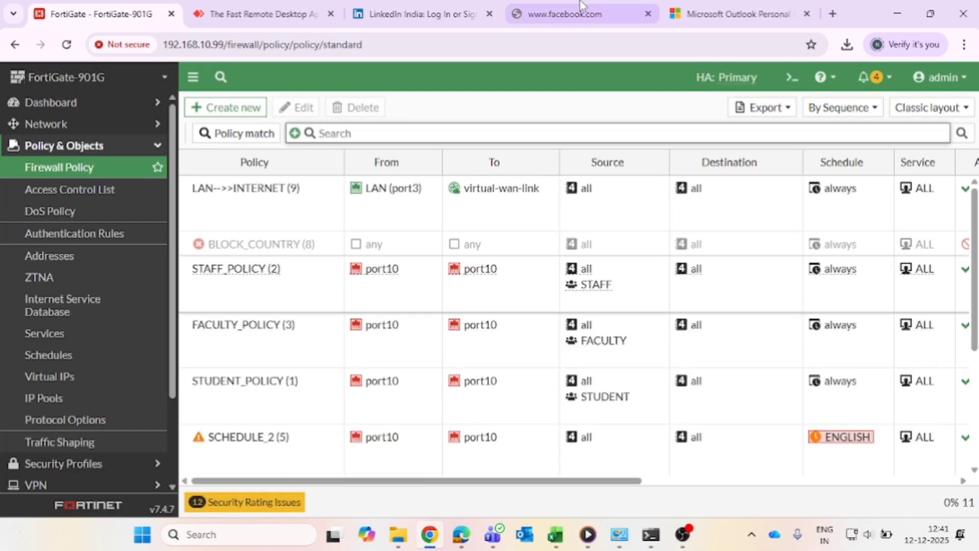
# Step: Return to the Microsoft Outlook page and reload it to test the web filter
pyautogui.click(734, 14)
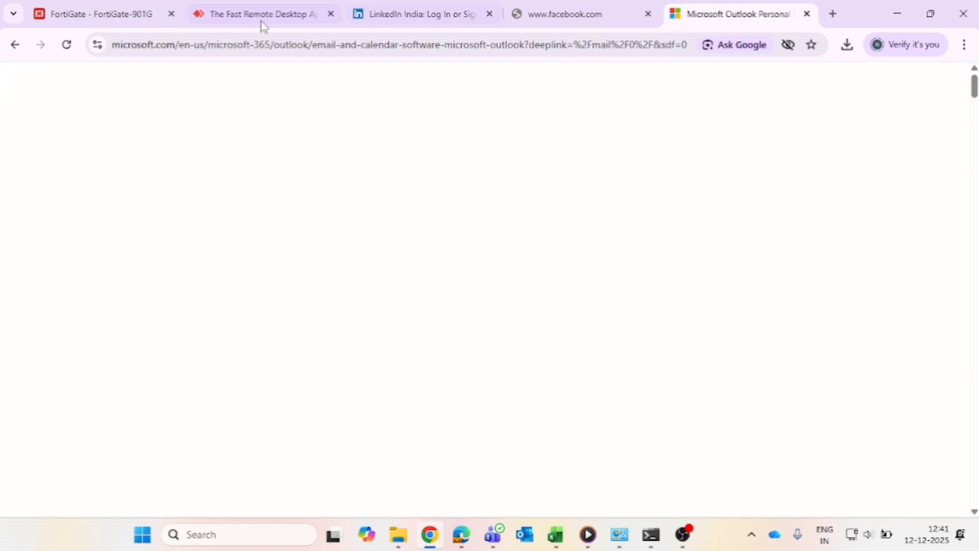
pyautogui.click(72, 47)
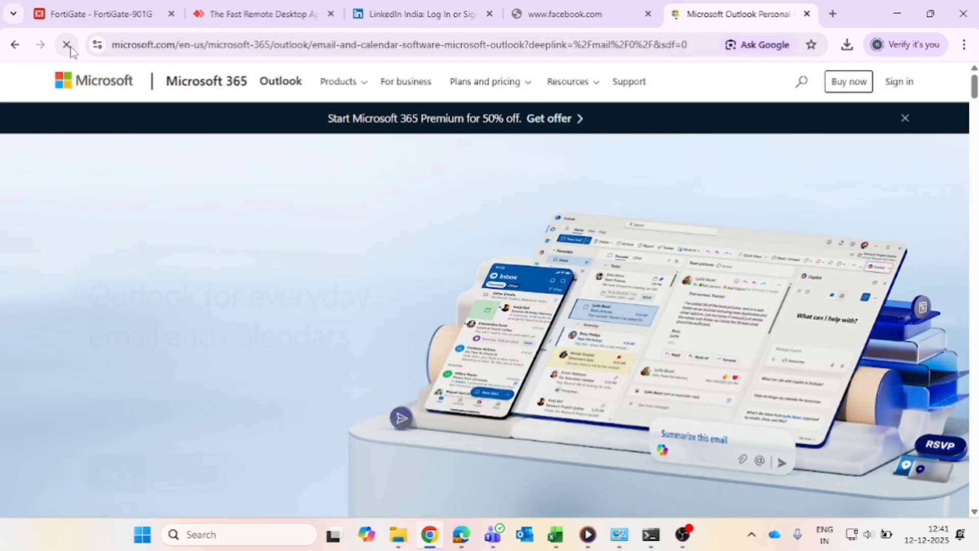
pyautogui.click(71, 47)
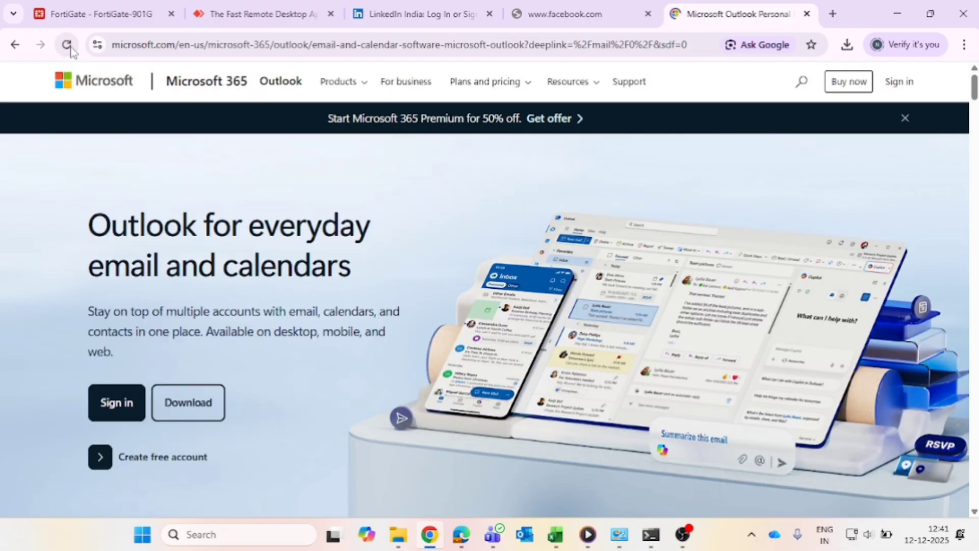
# Step: Open an Incognito window, search Google for outlook, open the outlook.live.com result, and dismiss the Windows Security notification
pyautogui.click(964, 45)
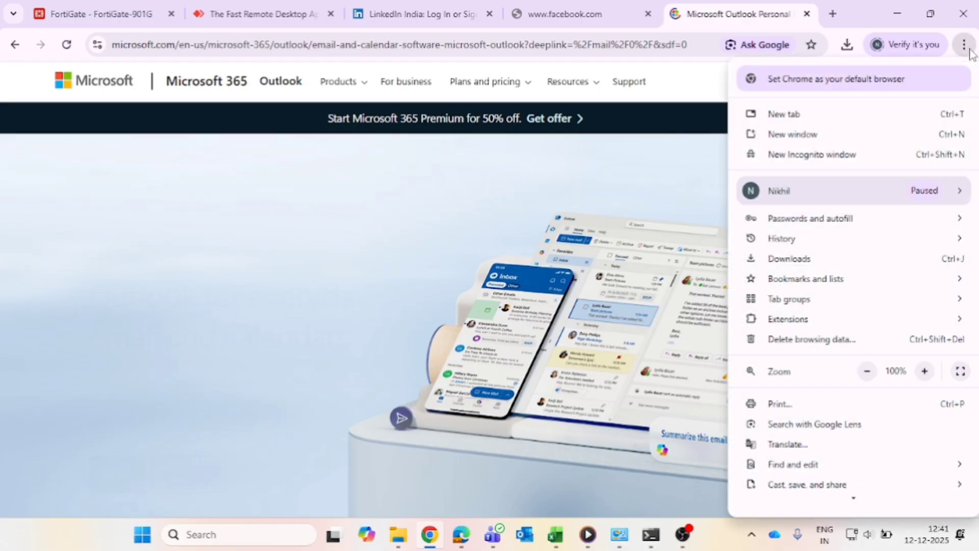
pyautogui.click(818, 154)
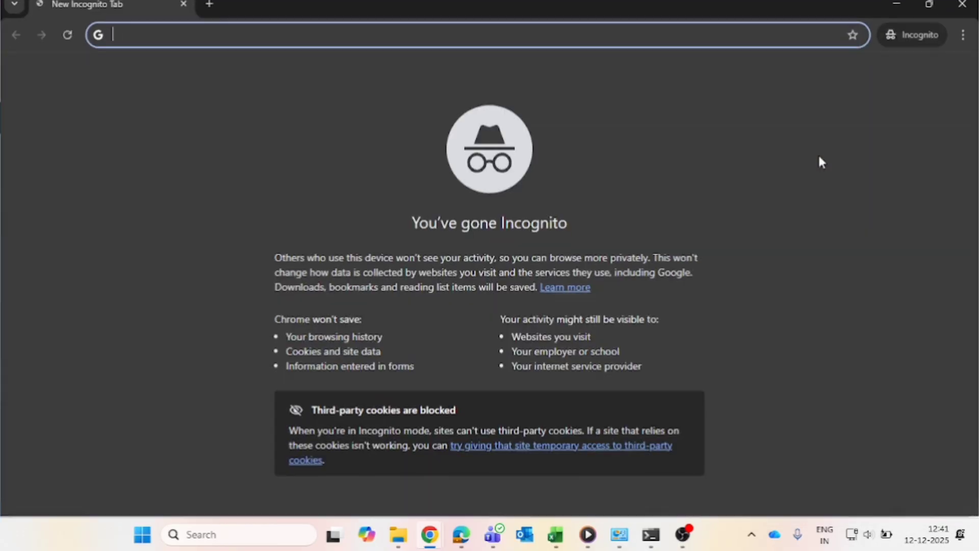
pyautogui.write('OUT')
pyautogui.press('Return')
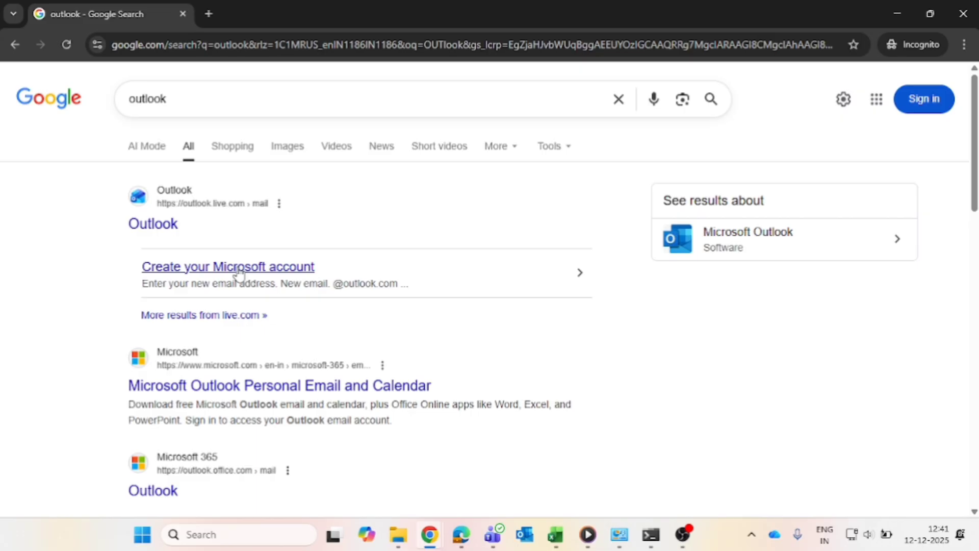
pyautogui.click(162, 224)
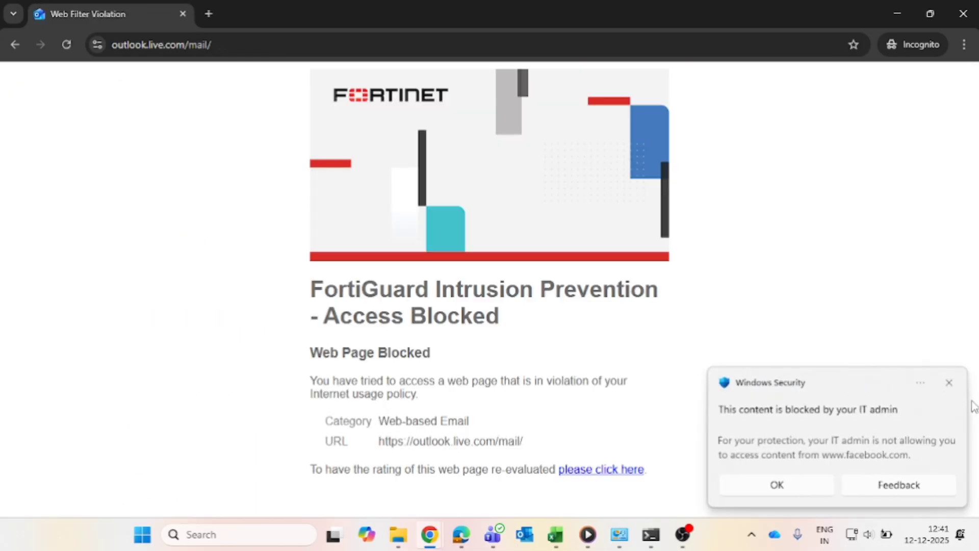
pyautogui.click(949, 382)
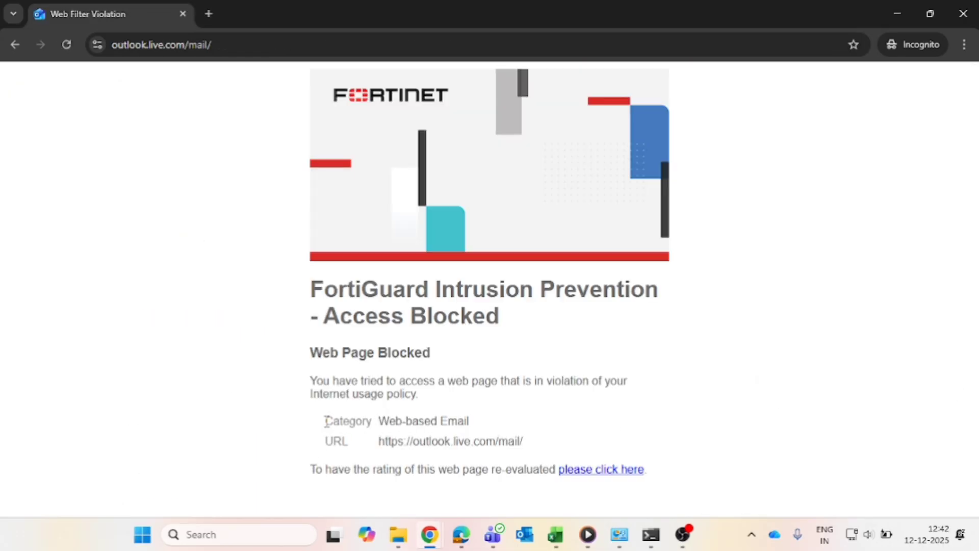
# Step: Examine the category and URL listed on the FortiGuard block page for Outlook
pyautogui.moveTo(325, 422); pyautogui.dragTo(380, 417)
pyautogui.click(465, 413)
pyautogui.moveTo(475, 428); pyautogui.dragTo(412, 414)
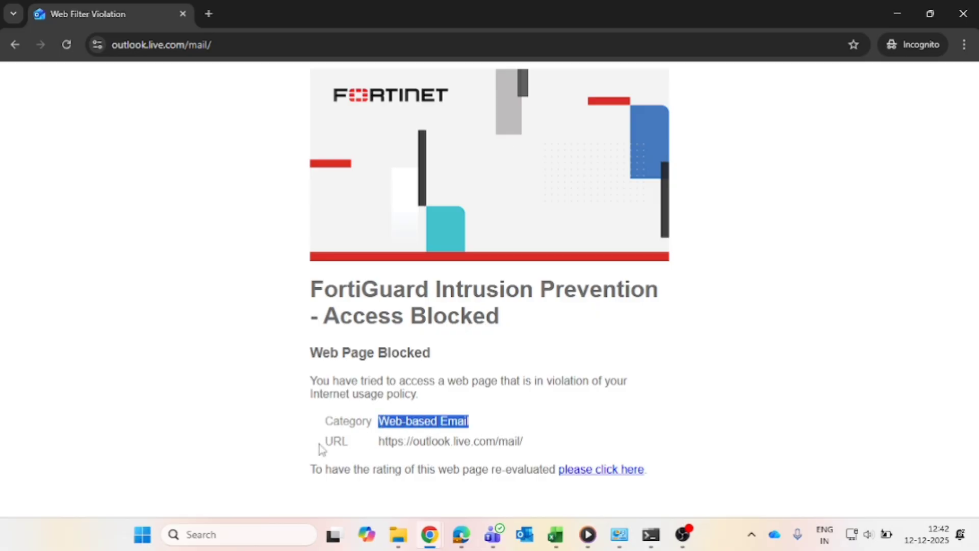
pyautogui.moveTo(325, 420); pyautogui.dragTo(347, 440)
pyautogui.rightClick(356, 447)
pyautogui.click(393, 447)
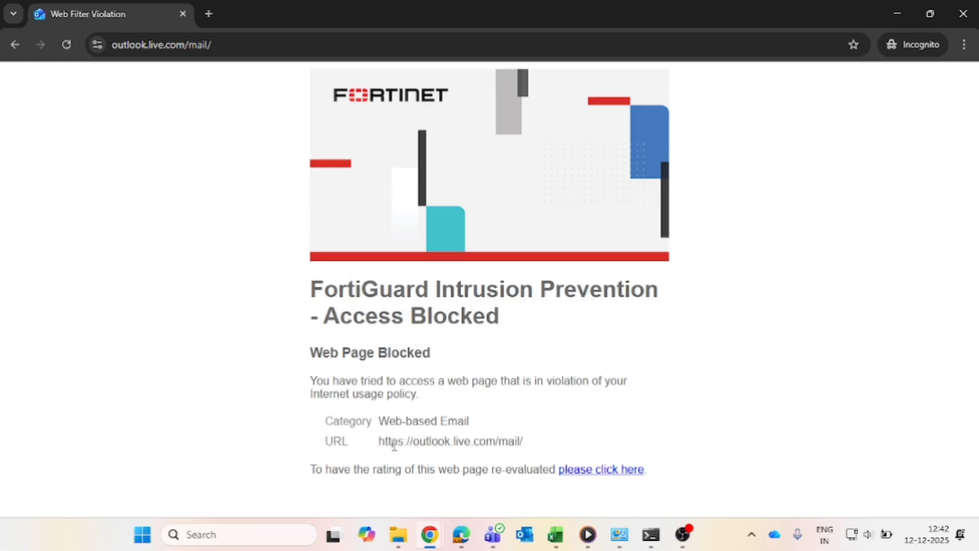
pyautogui.moveTo(398, 444); pyautogui.dragTo(527, 443)
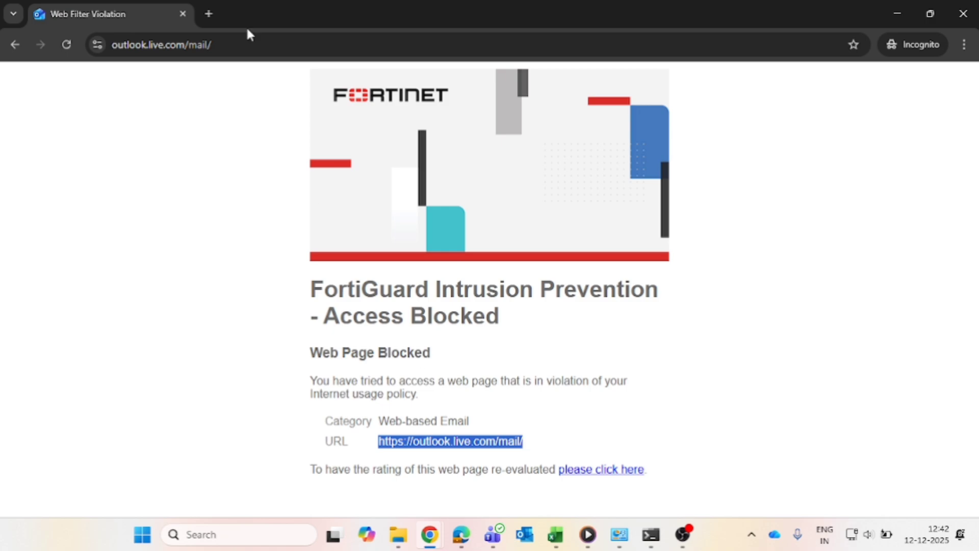
# Step: Open gmail.com in a new Incognito tab to test access, and return to the Outlook block page
pyautogui.click(213, 15)
pyautogui.write('GMA')
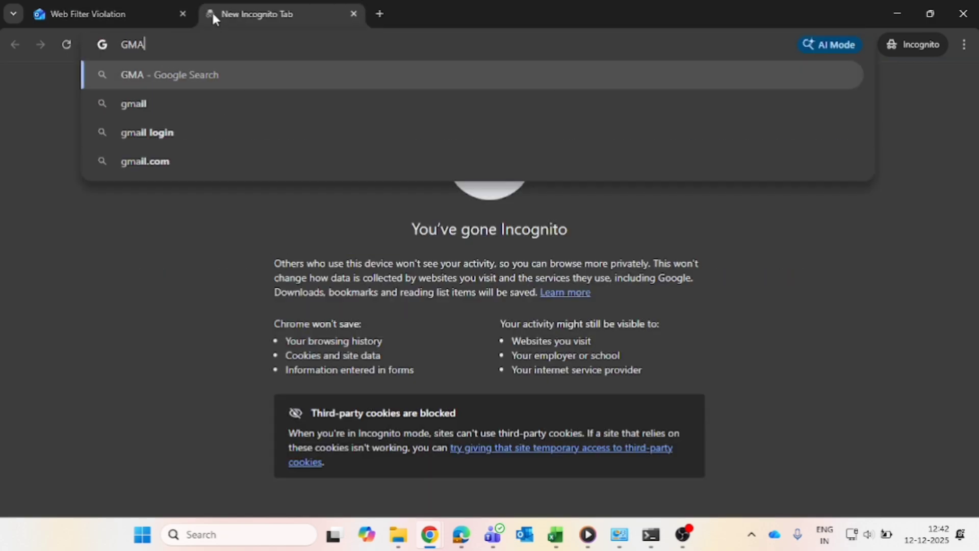
pyautogui.write('IL.COM')
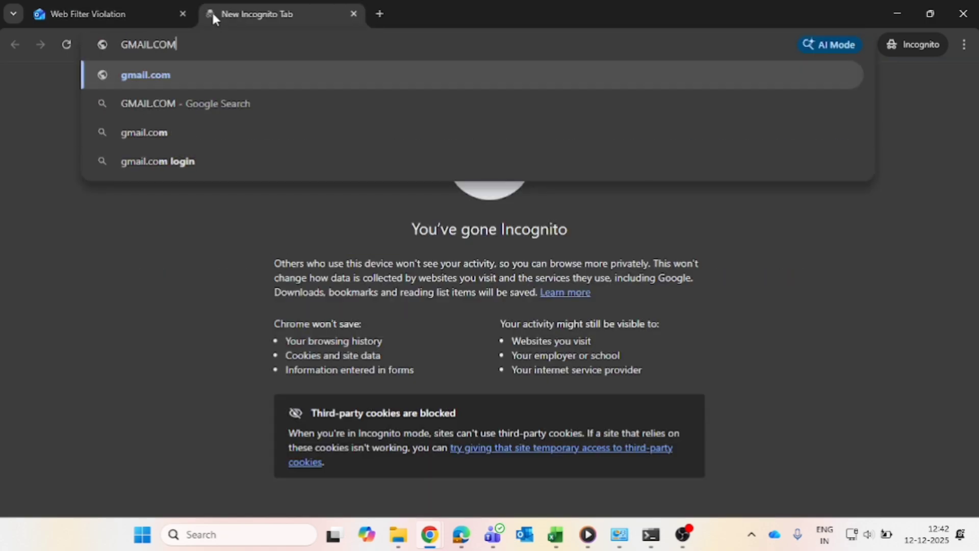
pyautogui.press('Return')
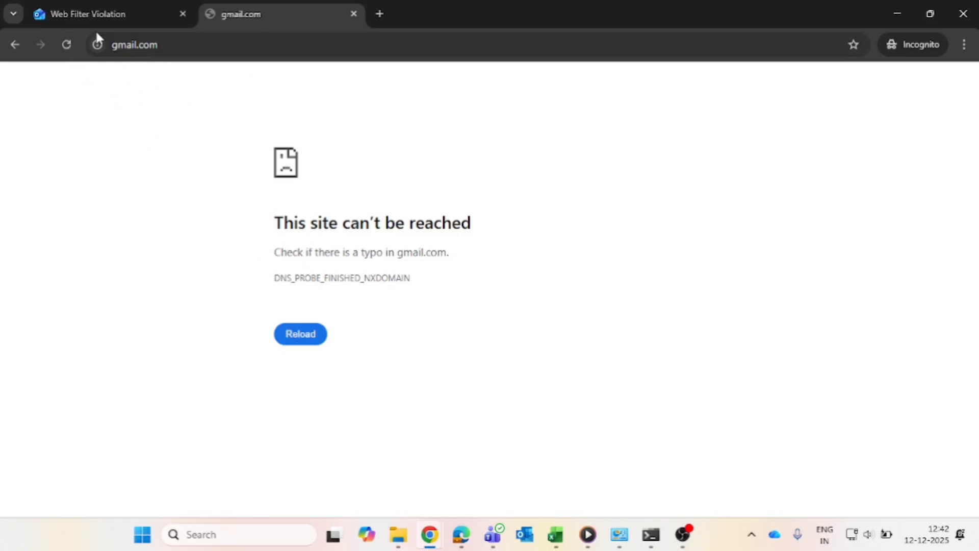
pyautogui.click(87, 16)
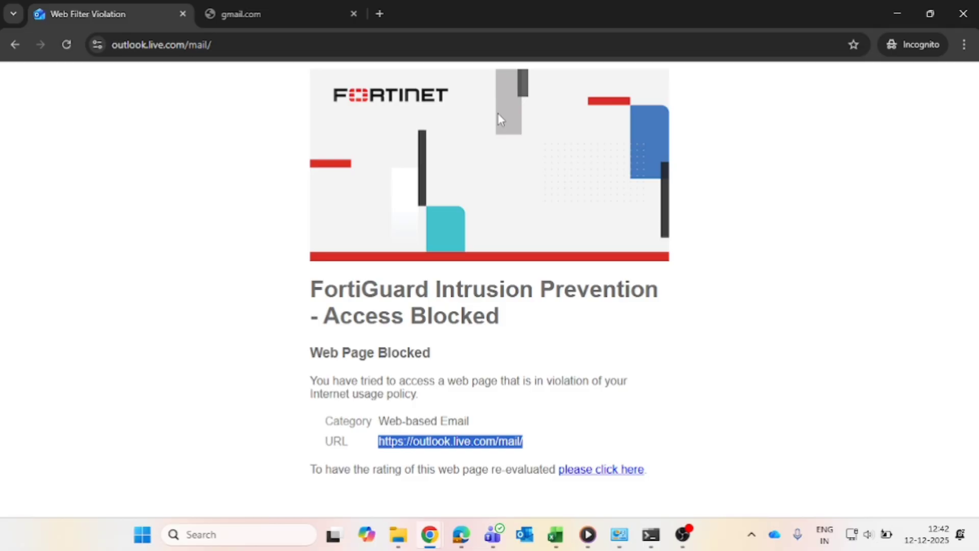
# Step: Switch back to FortiGate and display the Web Filter logs under Security Events
pyautogui.hotkey('alt', 'Tab')
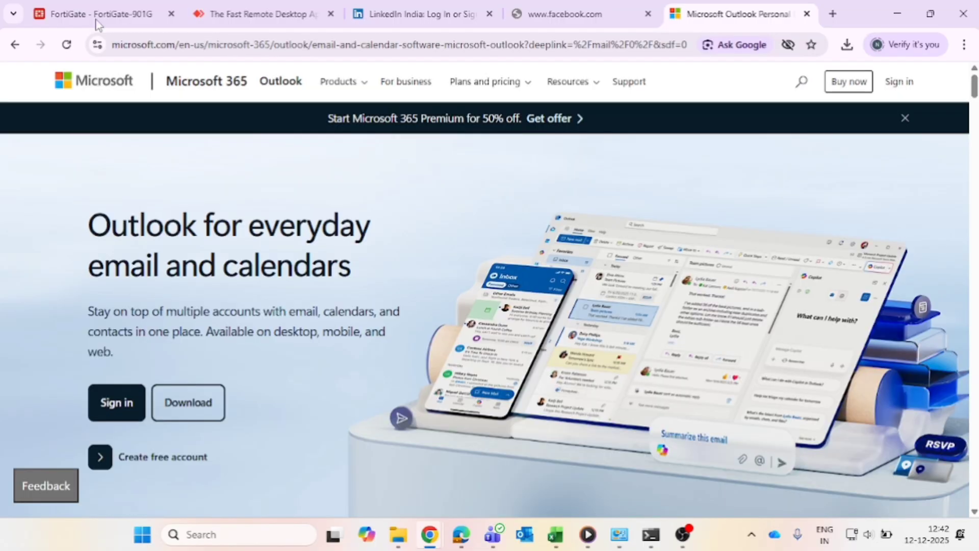
pyautogui.click(95, 19)
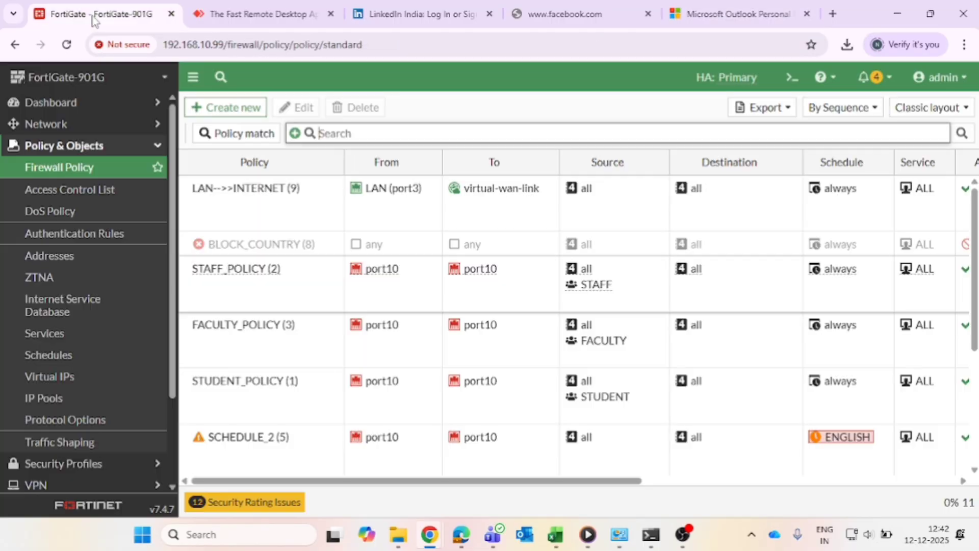
pyautogui.scroll(-2, 103, 362)
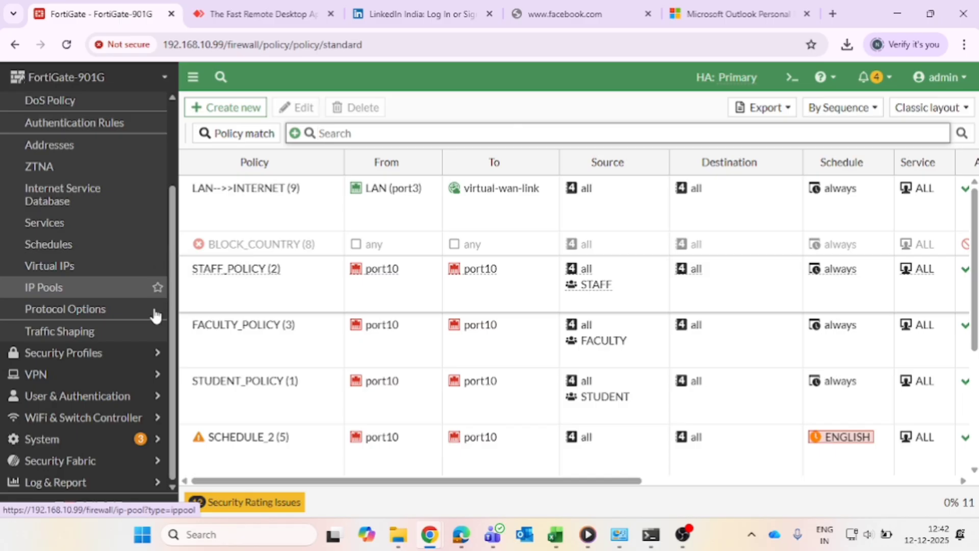
pyautogui.click(128, 483)
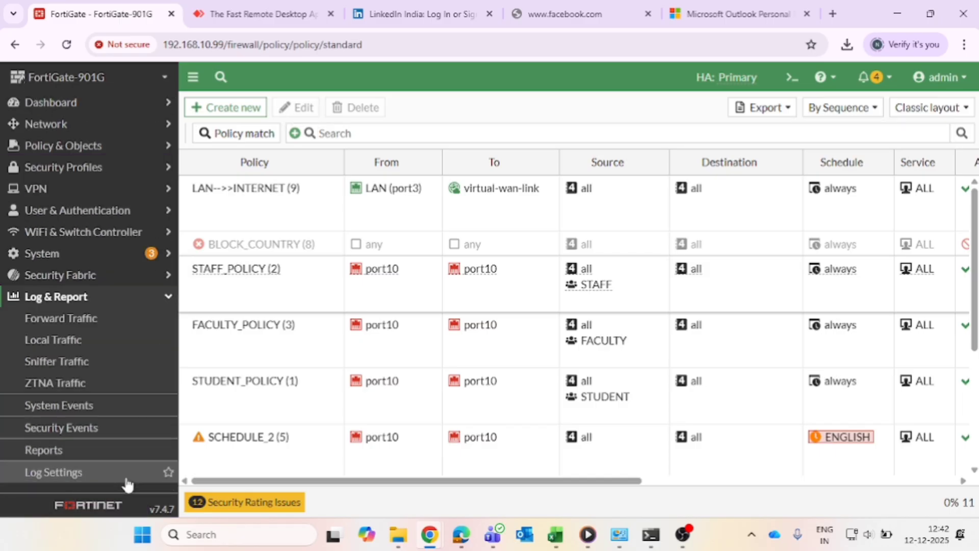
pyautogui.click(109, 430)
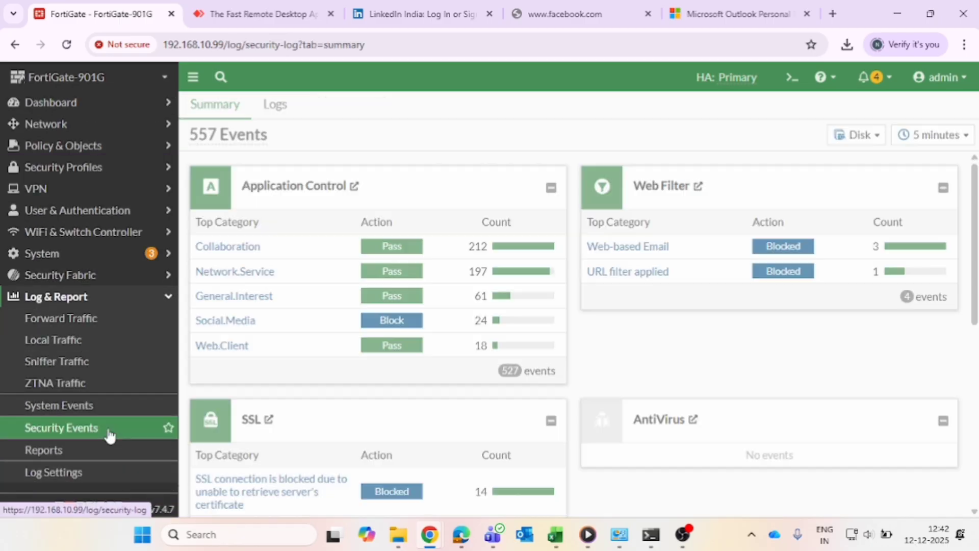
pyautogui.click(276, 105)
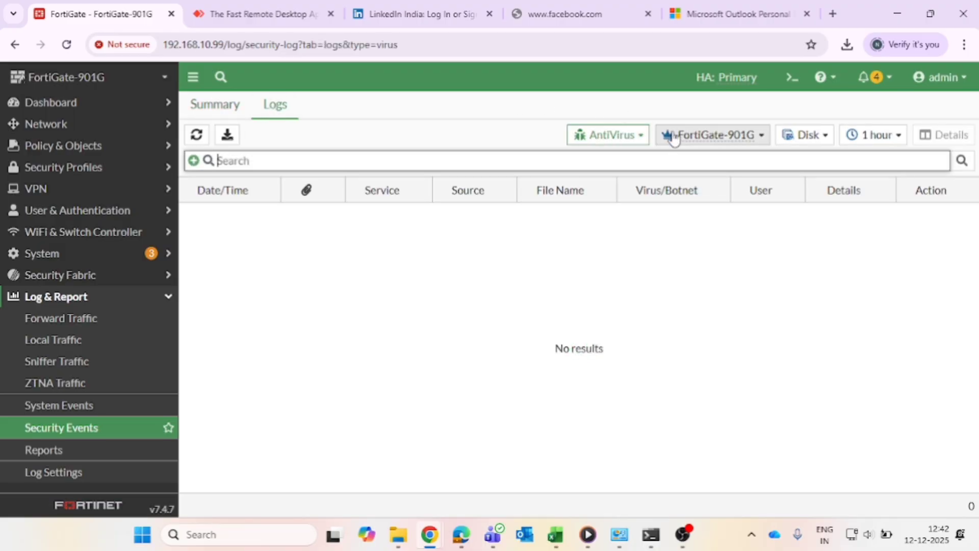
pyautogui.click(606, 135)
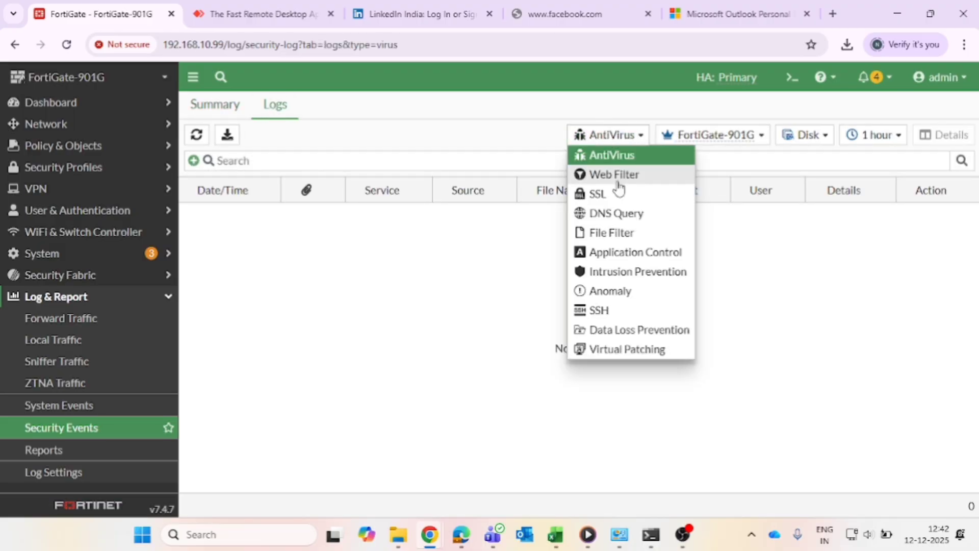
pyautogui.click(615, 175)
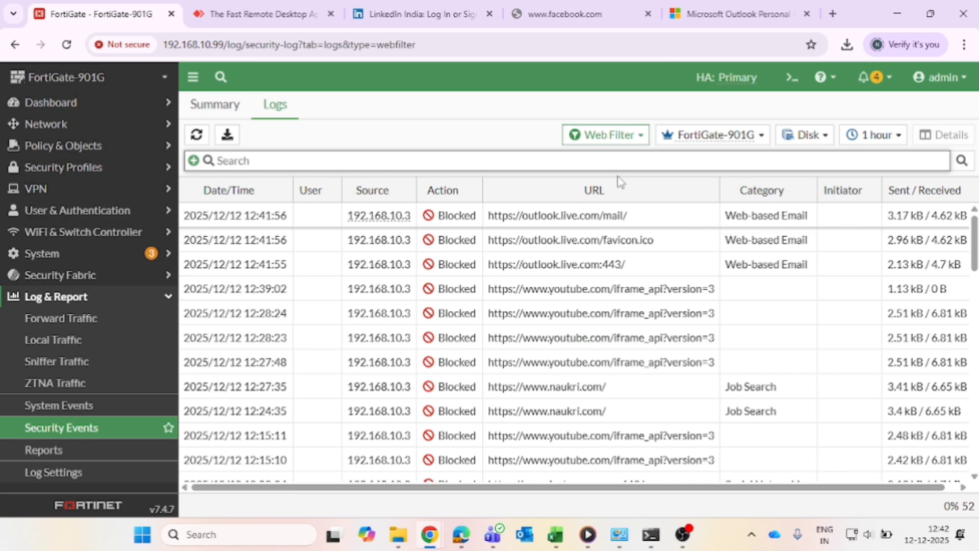
# Step: Refresh the Web Filter logs, view the log details of the outlook.live.com/favicon.ico entry, and close them
pyautogui.click(196, 135)
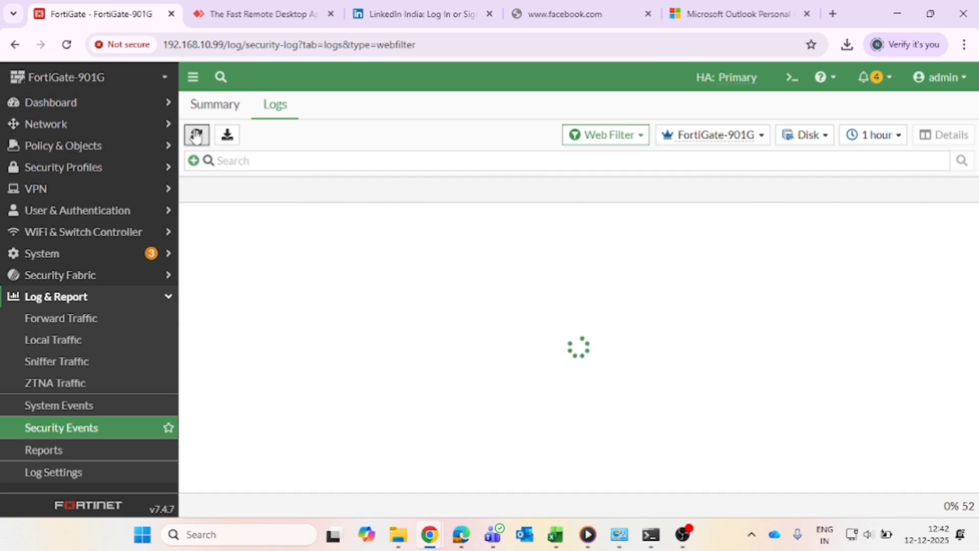
pyautogui.click(196, 136)
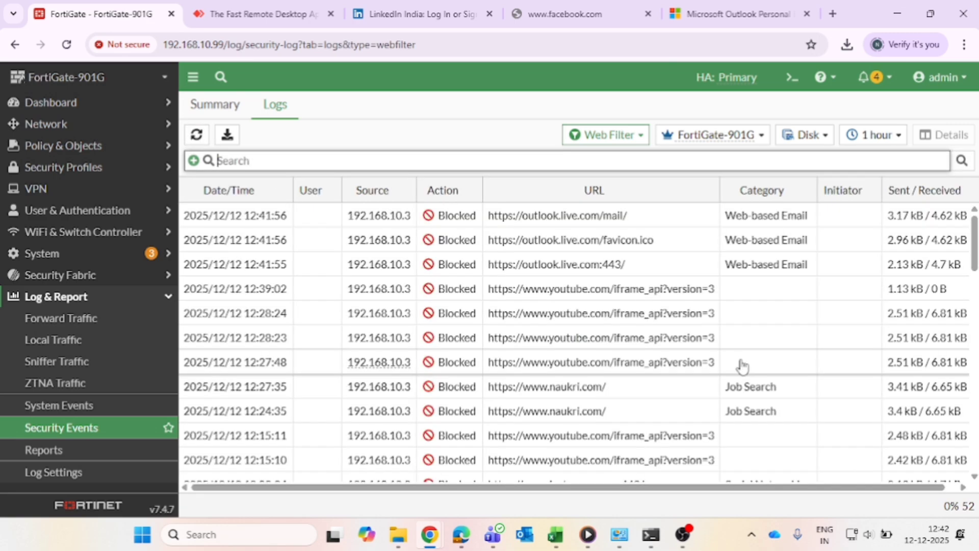
pyautogui.moveTo(641, 225); pyautogui.dragTo(500, 227)
pyautogui.click(663, 265)
pyautogui.doubleClick(714, 240)
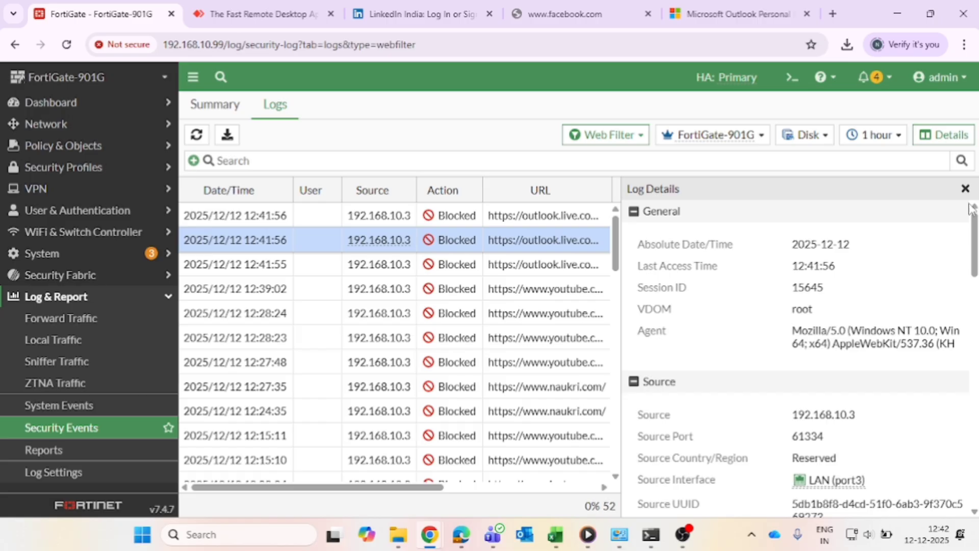
pyautogui.click(965, 189)
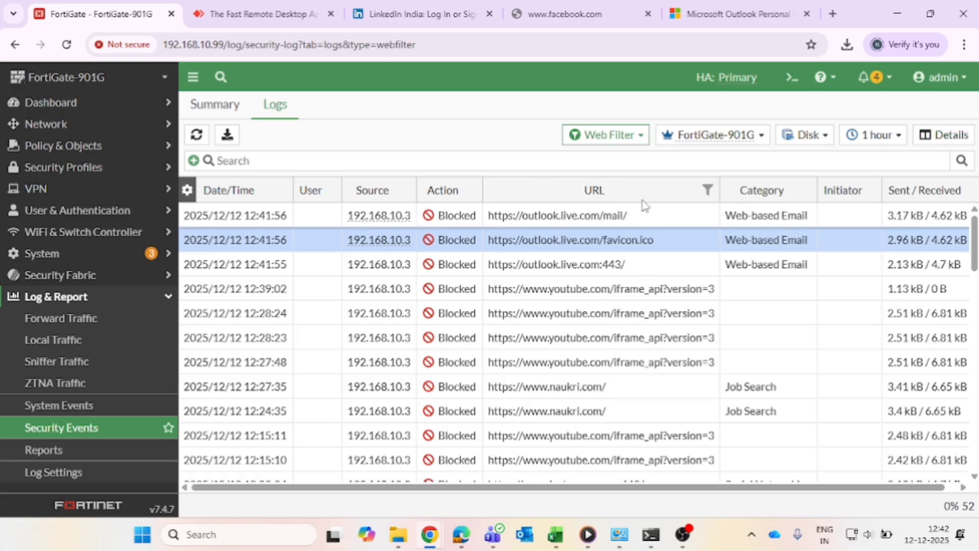
# Step: Examine the URL and category of the outlook.live.com/mail/ log entry, refreshing the Web Filter logs
pyautogui.moveTo(489, 216); pyautogui.dragTo(600, 225)
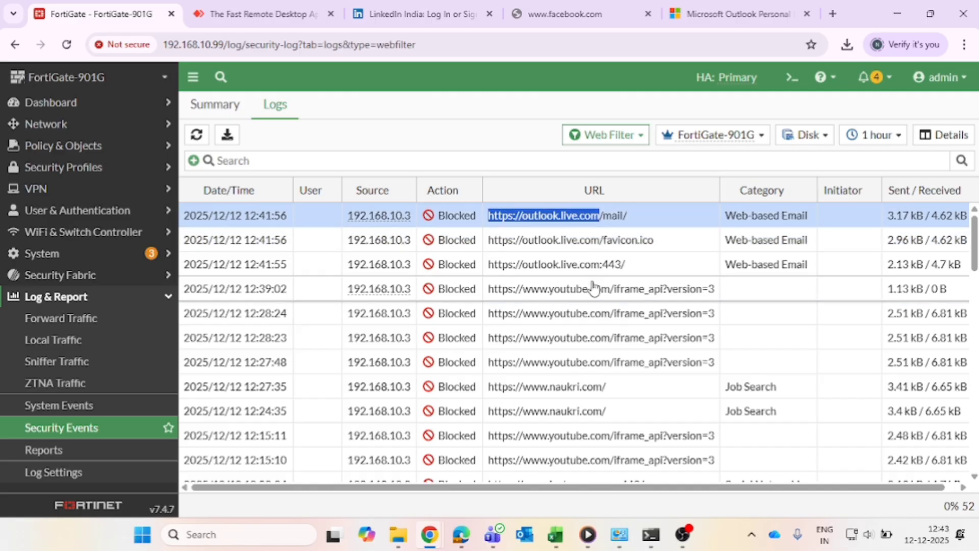
pyautogui.scroll(-1, 590, 286)
pyautogui.scroll(1, 459, 245)
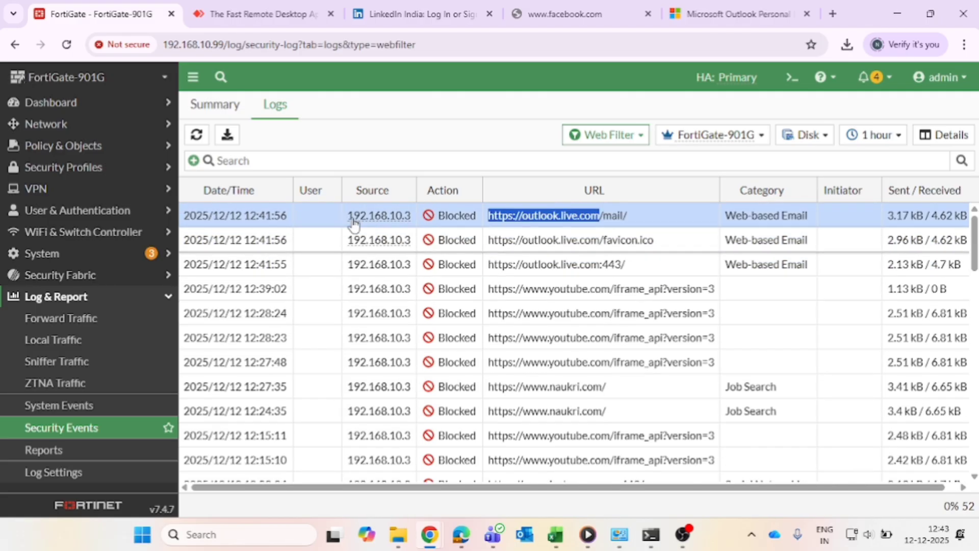
pyautogui.click(196, 136)
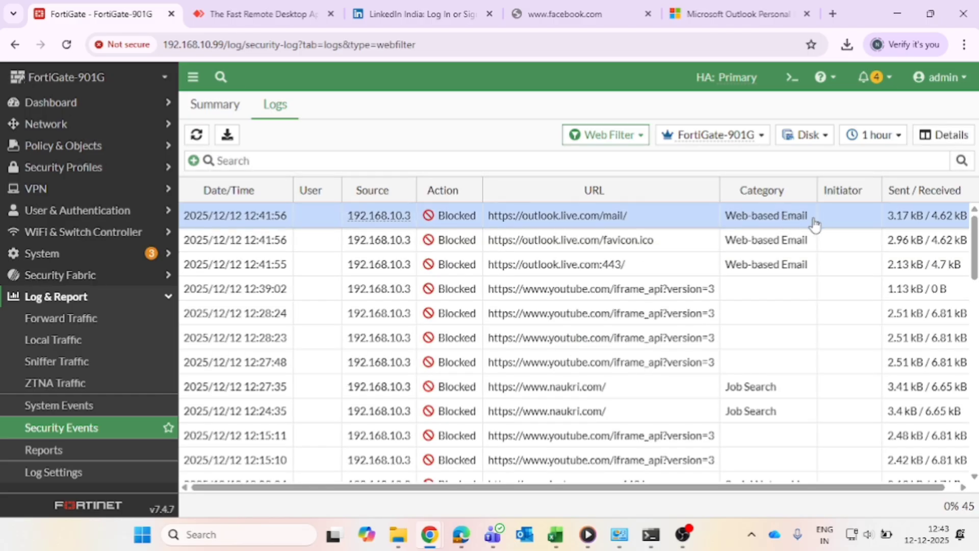
pyautogui.moveTo(813, 222); pyautogui.dragTo(745, 219)
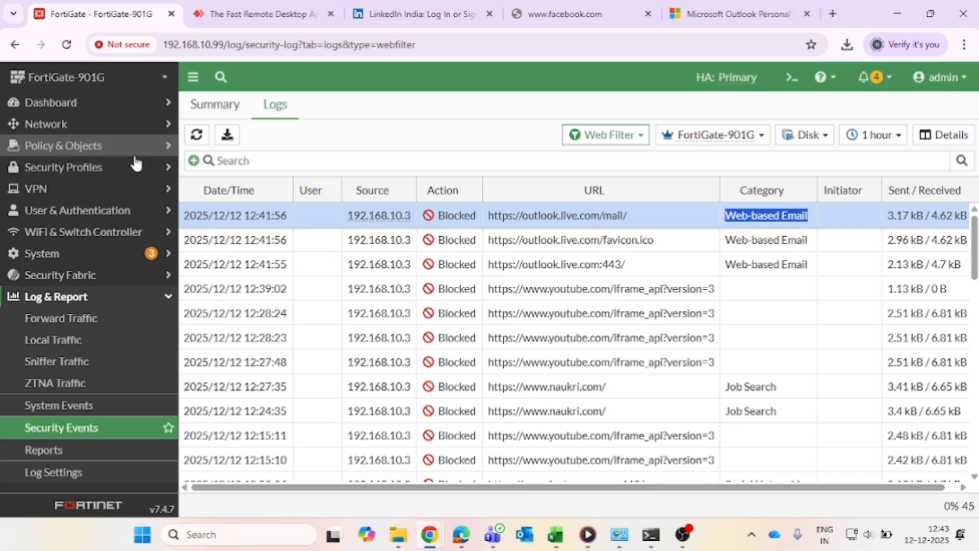
# Step: Open the MAIL_BLOCK web filter profile and check the action set for Web-based Email under General Interest - Personal
pyautogui.click(135, 168)
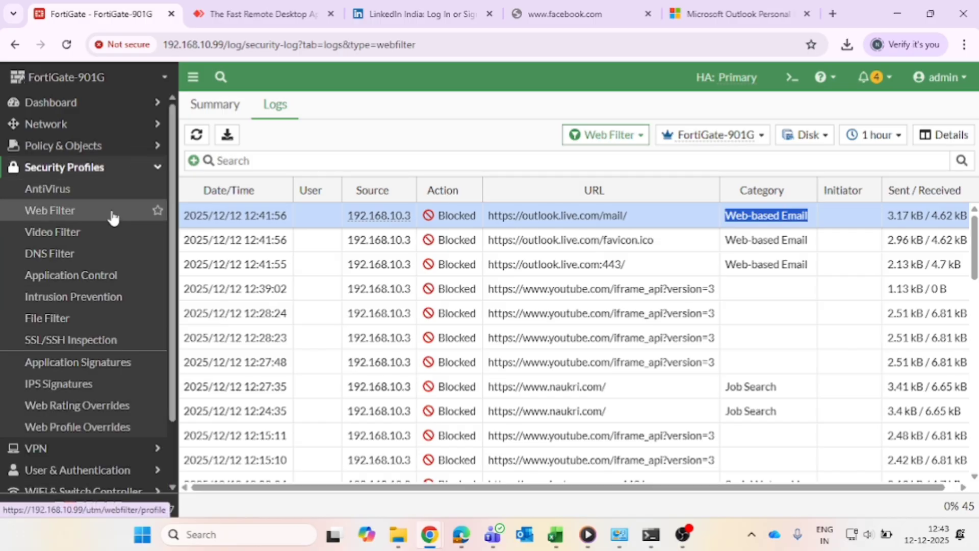
pyautogui.click(111, 220)
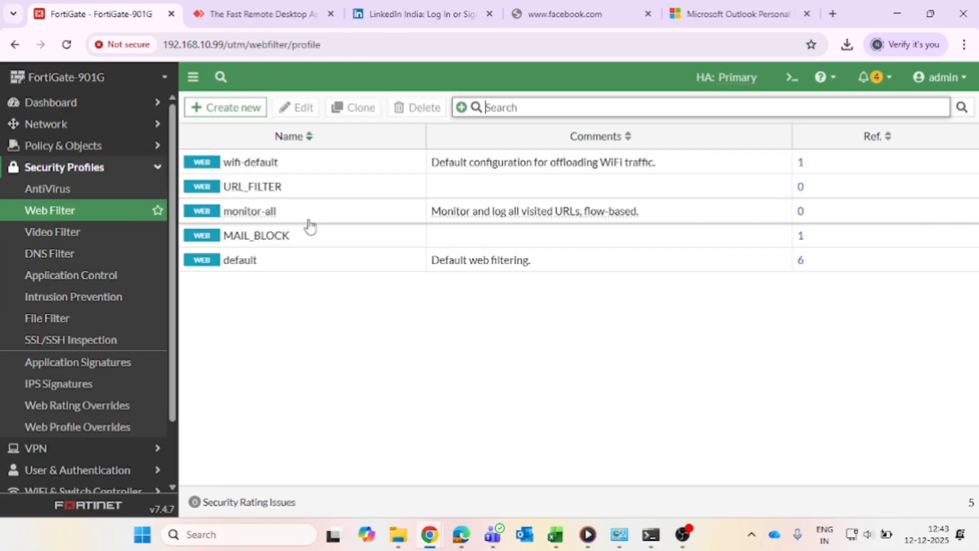
pyautogui.click(311, 244)
pyautogui.doubleClick(311, 244)
pyautogui.scroll(-5, 590, 396)
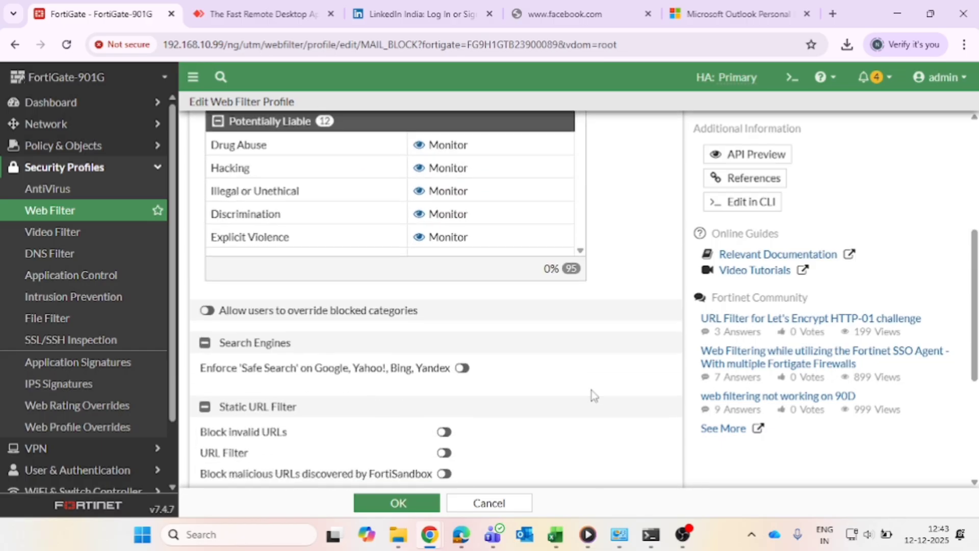
pyautogui.scroll(4, 442, 234)
pyautogui.scroll(-4, 431, 328)
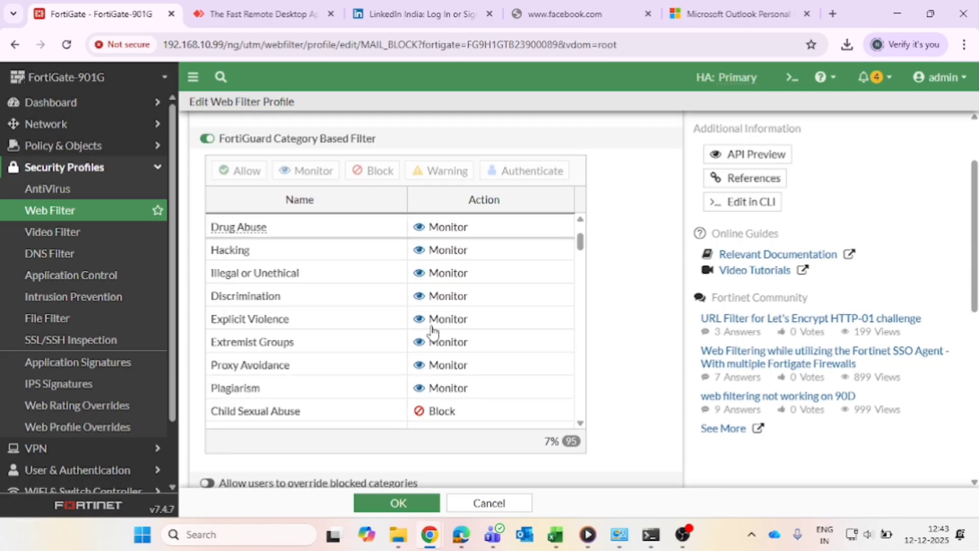
pyautogui.scroll(-8, 432, 331)
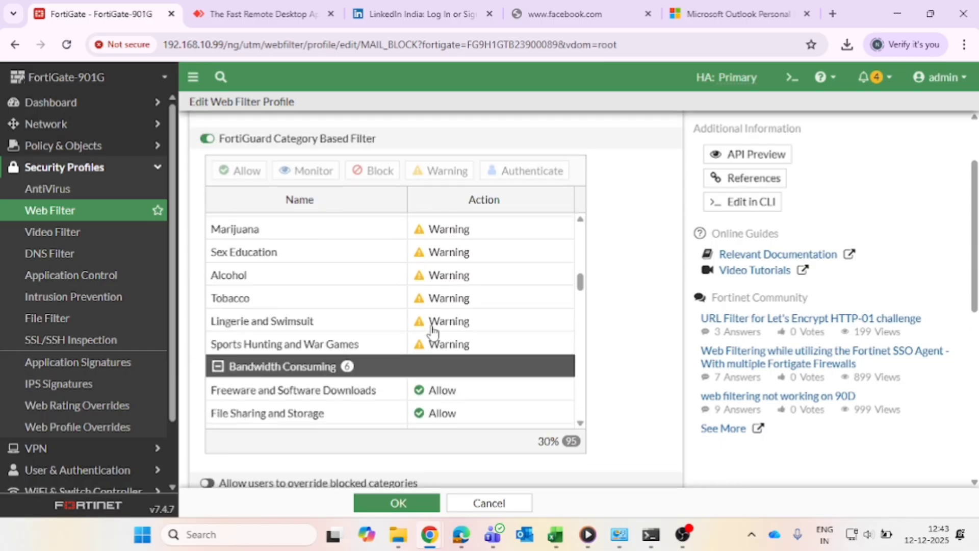
pyautogui.scroll(-4, 433, 331)
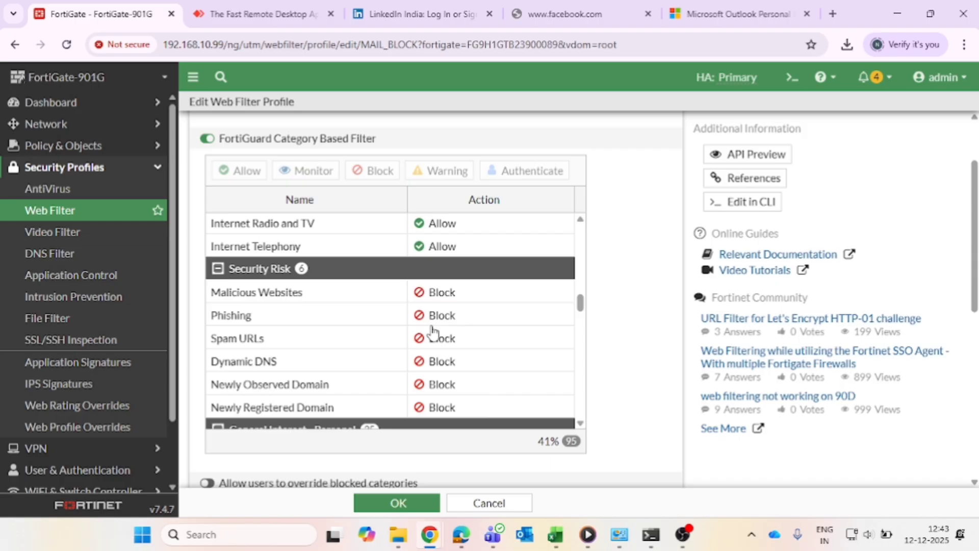
pyautogui.scroll(-4, 432, 331)
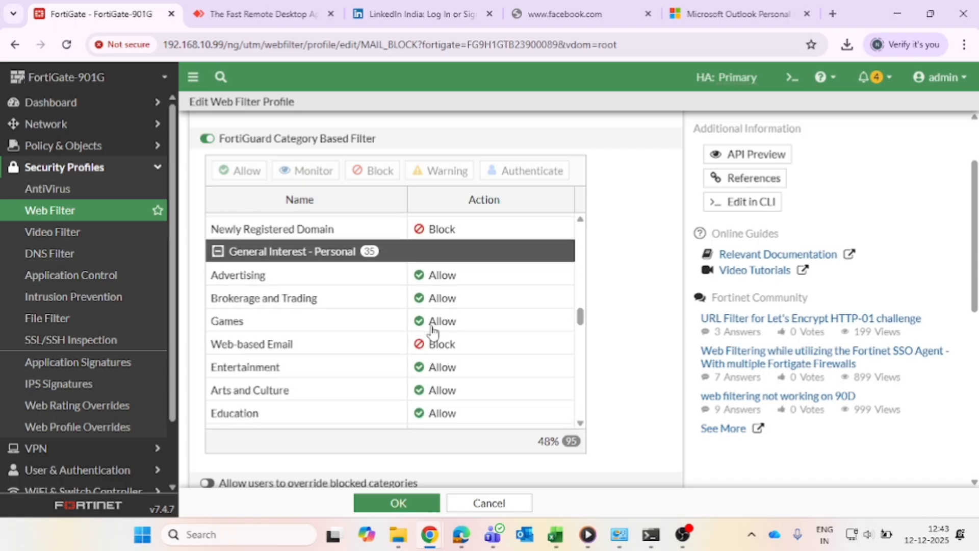
# Step: Set the Shopping category to Block in the MAIL_BLOCK profile's FortiGuard category filter, save the profile, and reload the Web Filter profile list
pyautogui.scroll(-3, 433, 332)
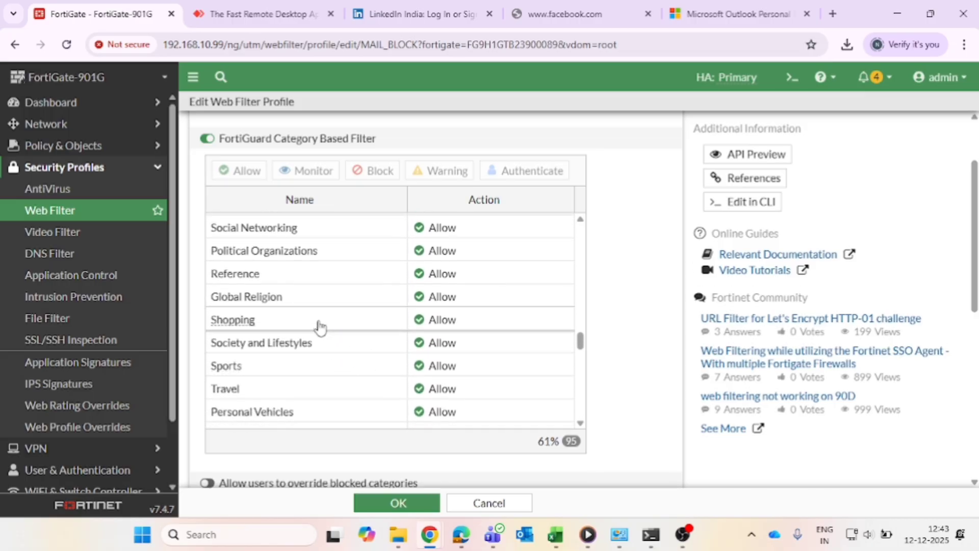
pyautogui.click(320, 326)
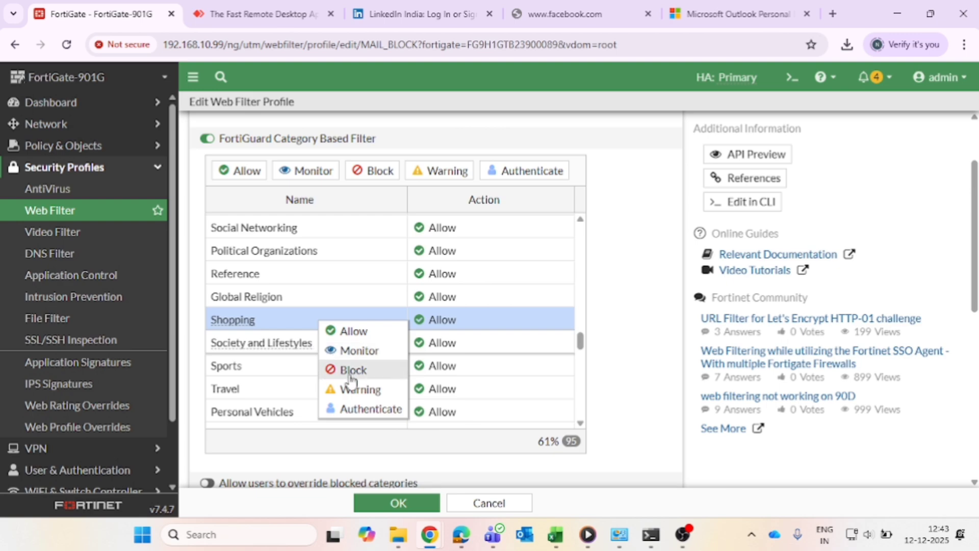
pyautogui.click(350, 372)
pyautogui.click(396, 504)
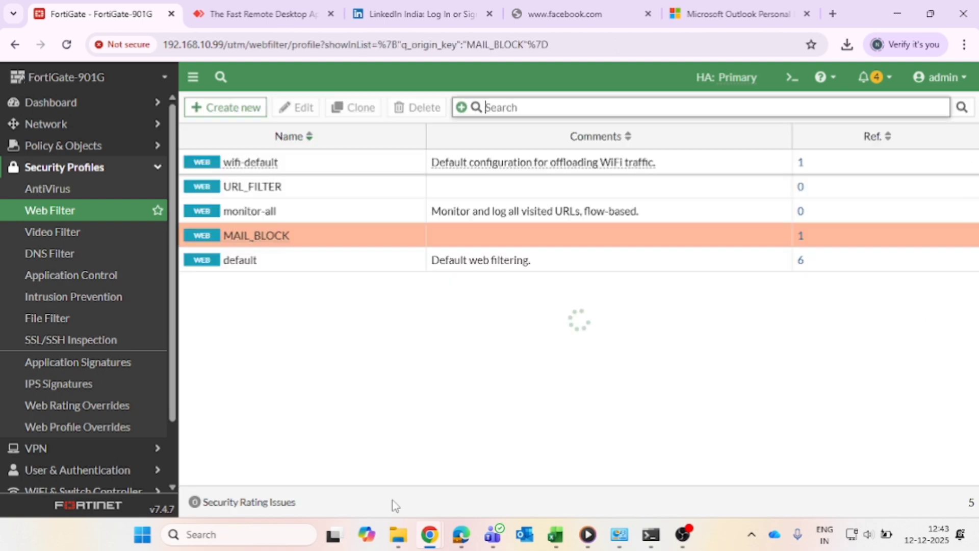
pyautogui.click(85, 214)
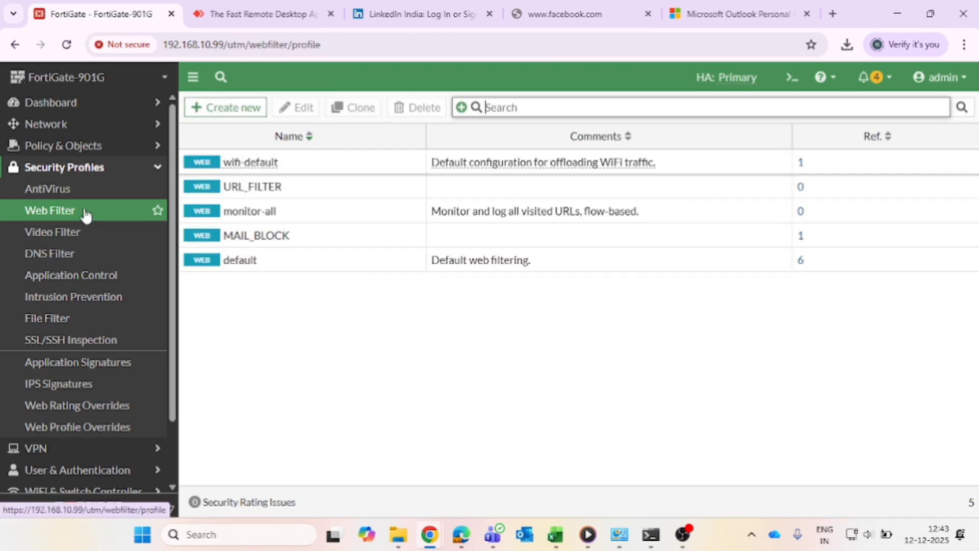
pyautogui.click(598, 20)
pyautogui.click(520, 39)
pyautogui.press('BackSpace')
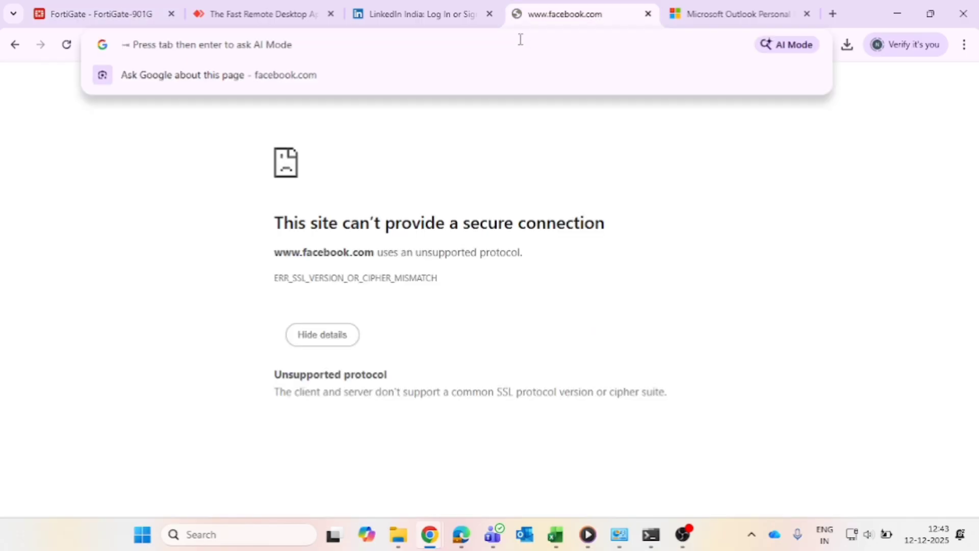
pyautogui.write('FL')
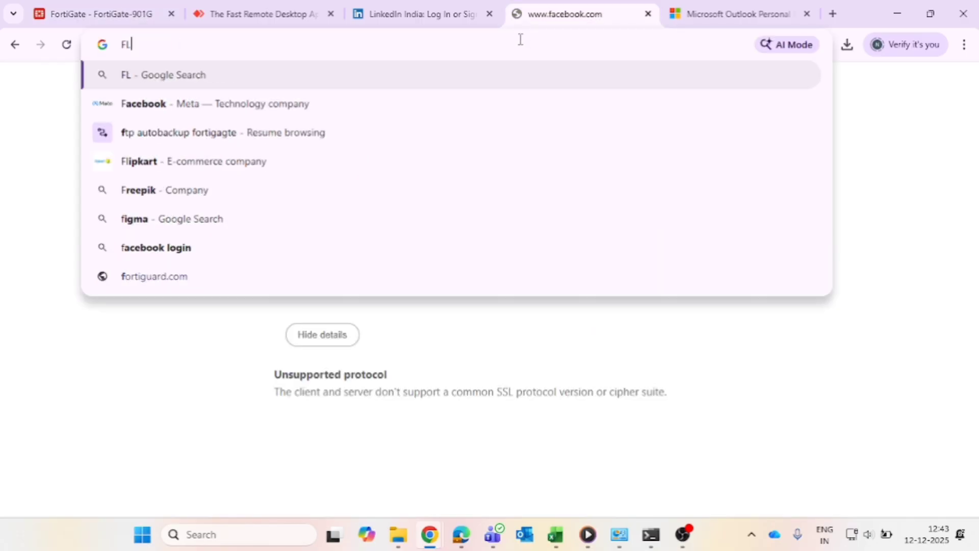
pyautogui.write('IPLART')
pyautogui.press('Return')
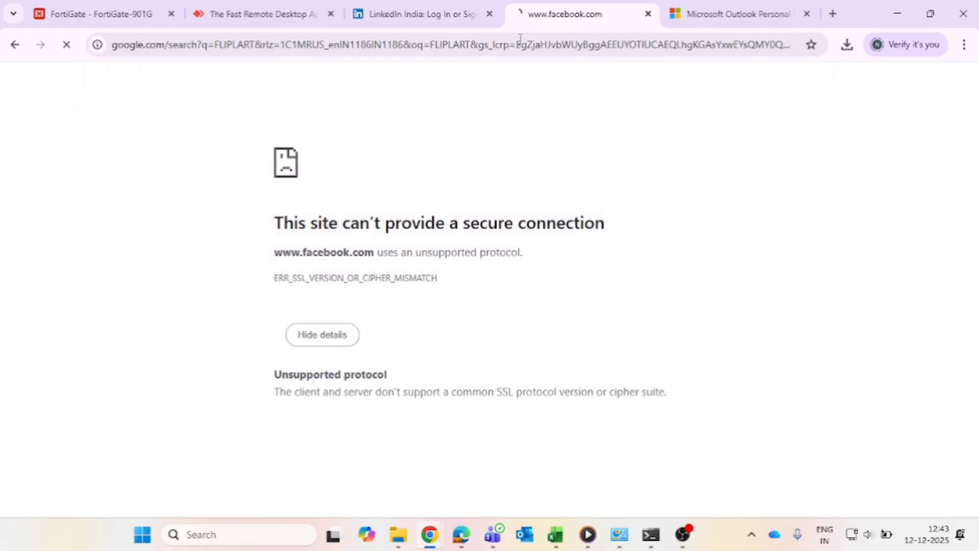
pyautogui.click(139, 272)
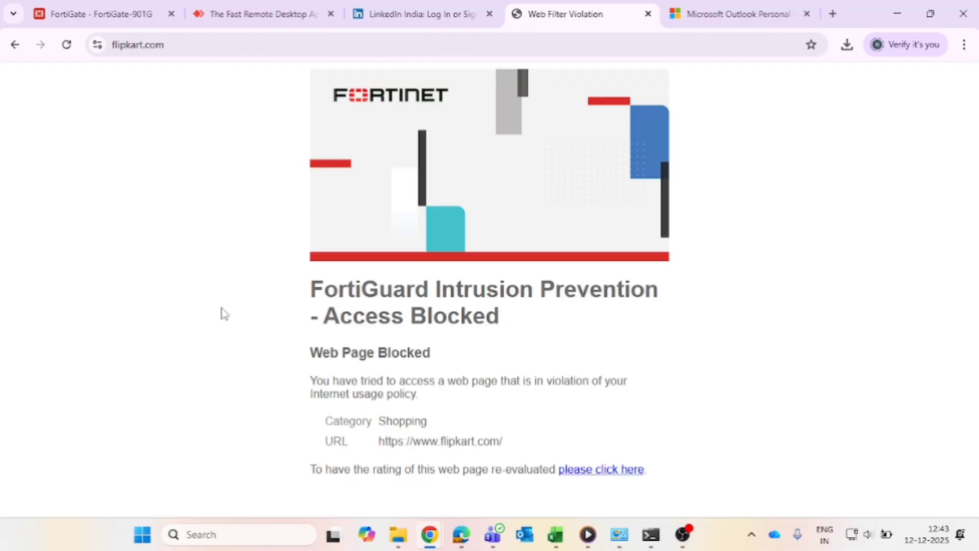
# Step: Examine the heading, category and URL given on the FortiGuard page returned for flipkart.com
pyautogui.moveTo(305, 362); pyautogui.dragTo(427, 358)
pyautogui.click(408, 411)
pyautogui.moveTo(327, 426); pyautogui.dragTo(440, 426)
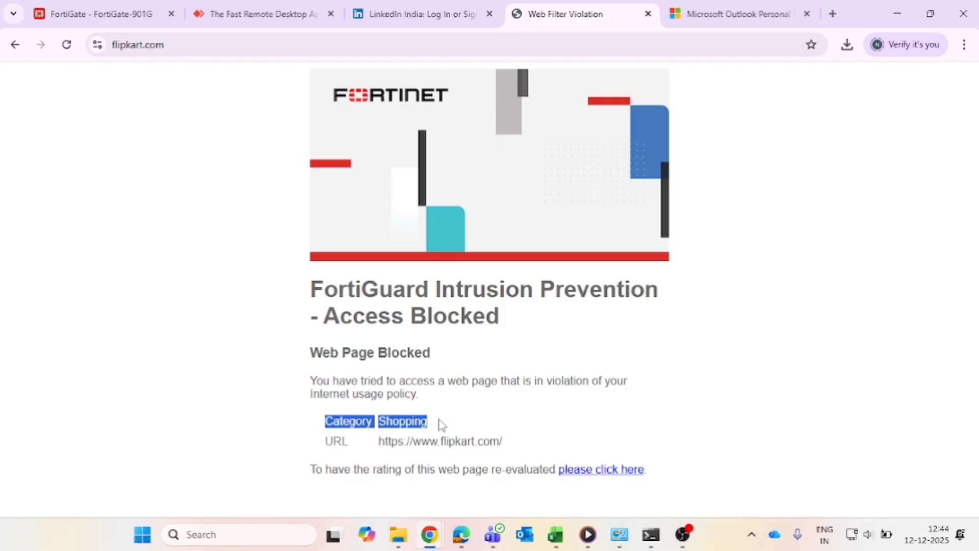
pyautogui.click(336, 455)
pyautogui.moveTo(324, 447); pyautogui.dragTo(535, 420)
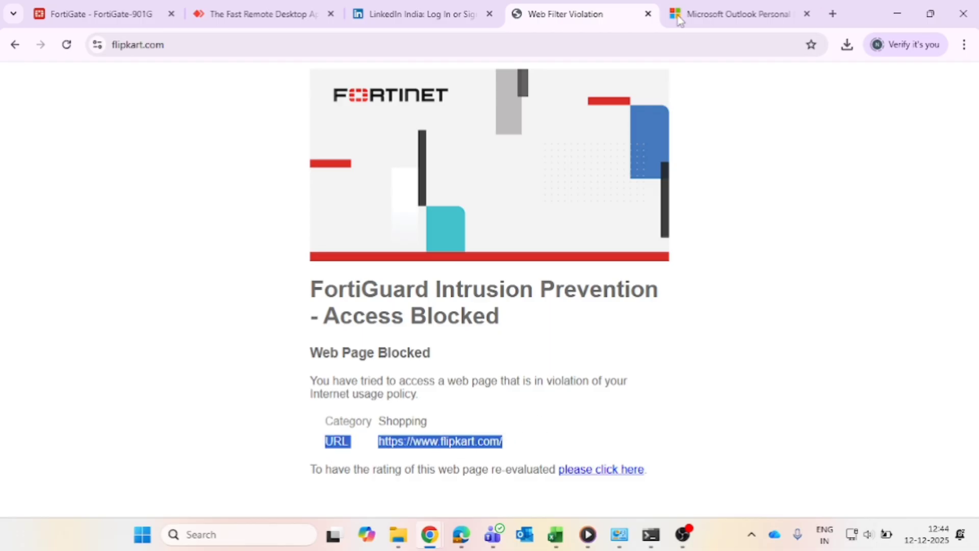
# Step: Close the Microsoft Outlook browser tab and go to AMAZON.COM in a new tab
pyautogui.click(807, 14)
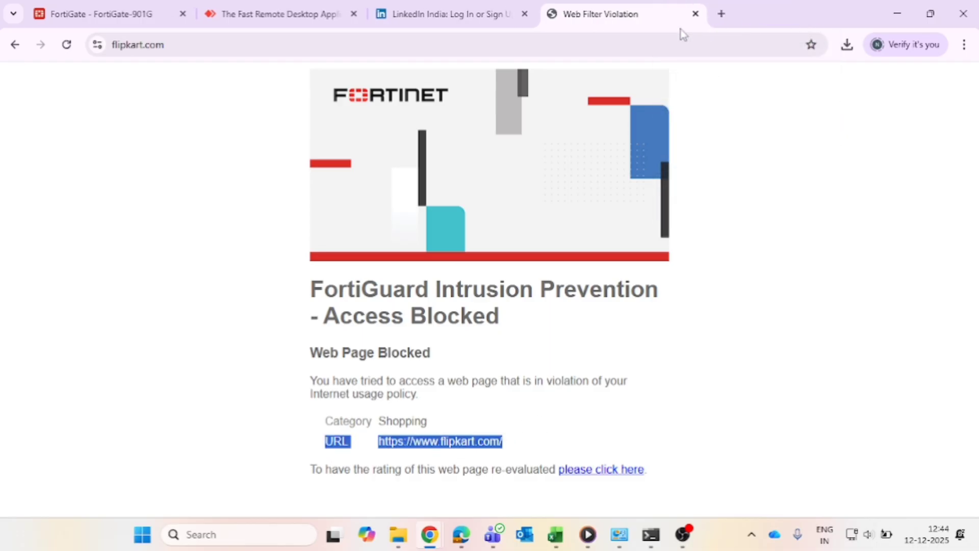
pyautogui.click(721, 14)
pyautogui.write('A.MA')
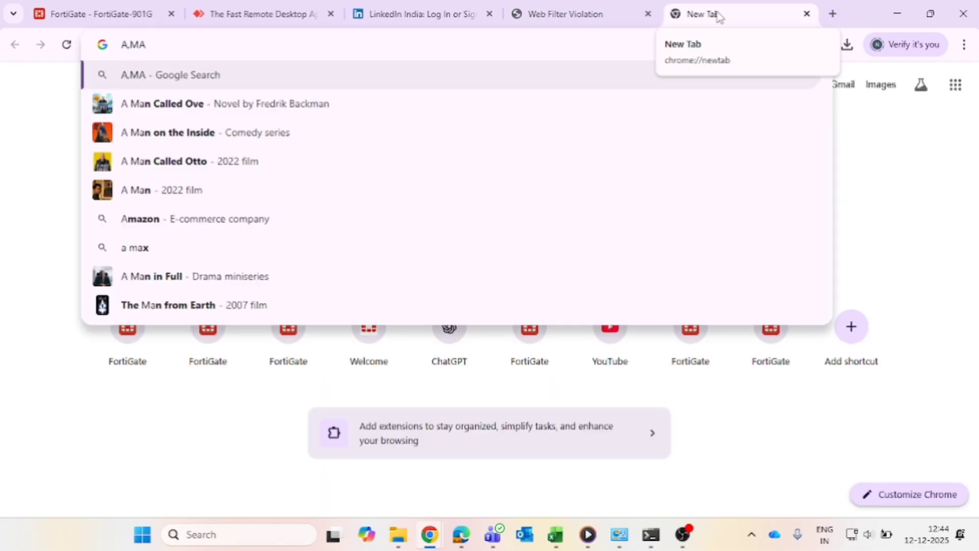
pyautogui.press('BackSpace')
pyautogui.press('BackSpace')
pyautogui.press('BackSpace')
pyautogui.write('MAZOM')
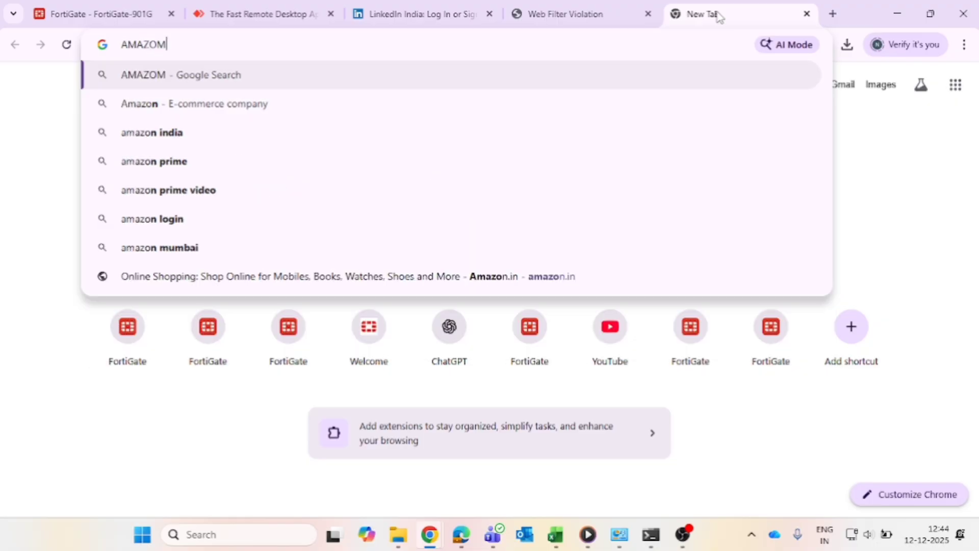
pyautogui.press('BackSpace')
pyautogui.write('N.C')
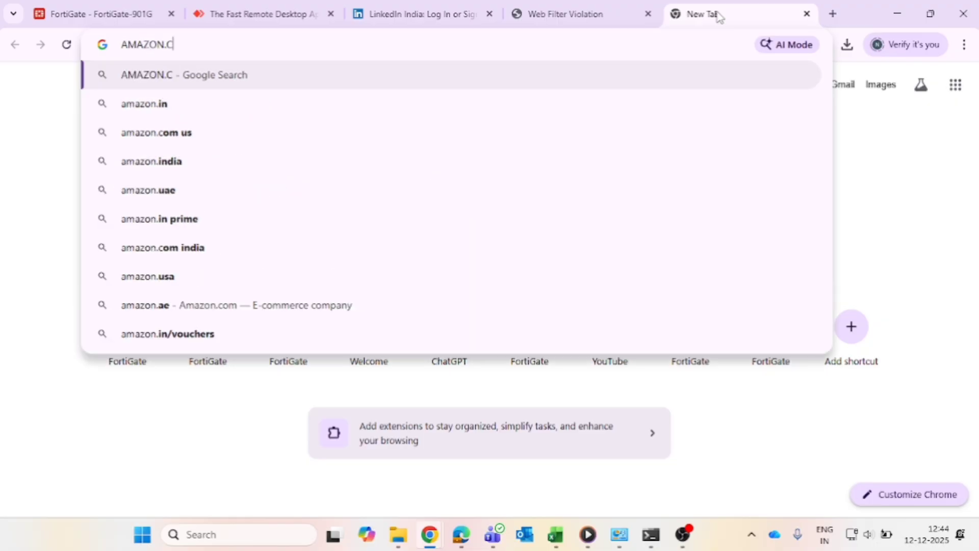
pyautogui.write('OM')
pyautogui.press('Return')
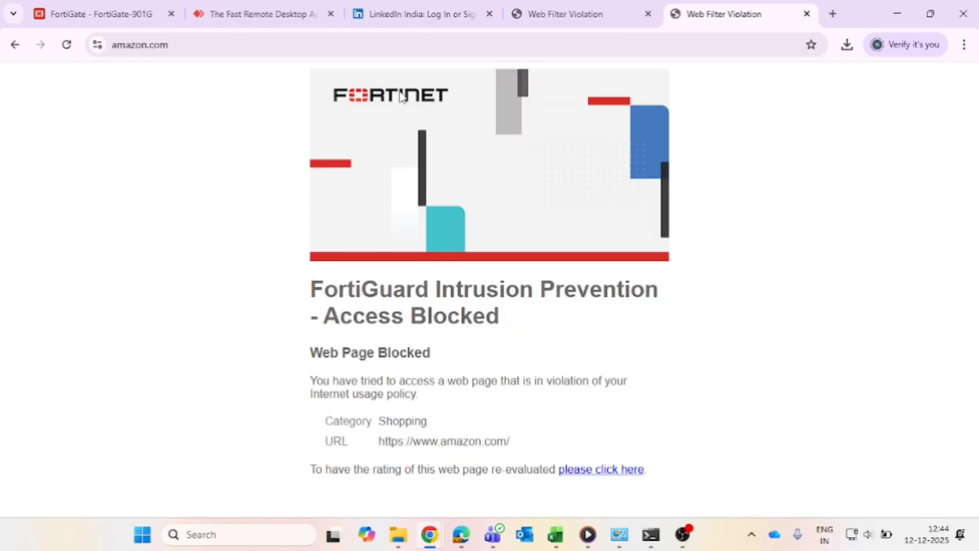